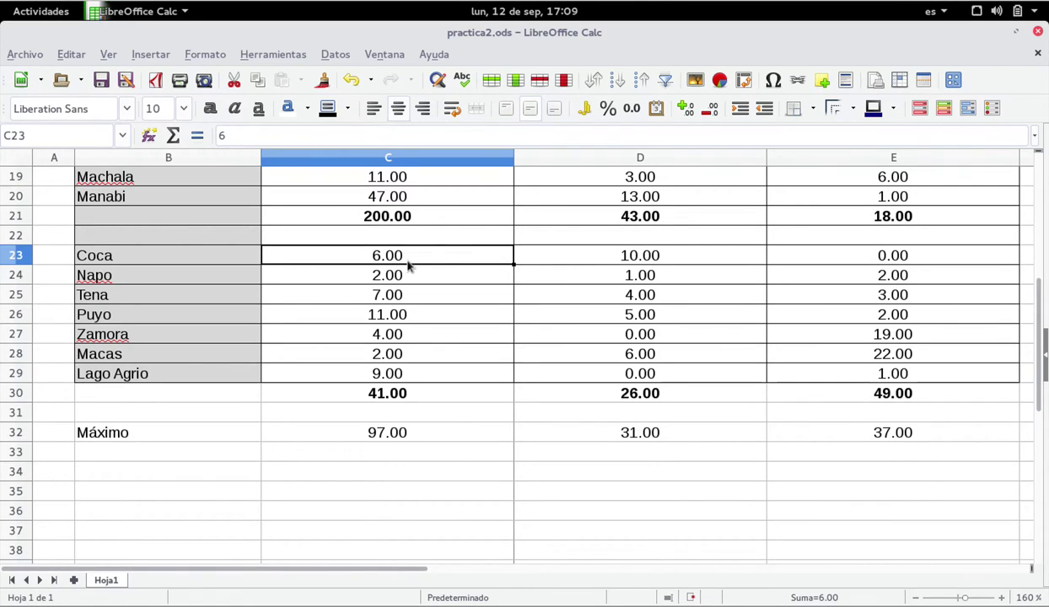
Step: Set Coca's value in C23, under Vehículos de mas de 12 m, to 101 and review the column
type("101")
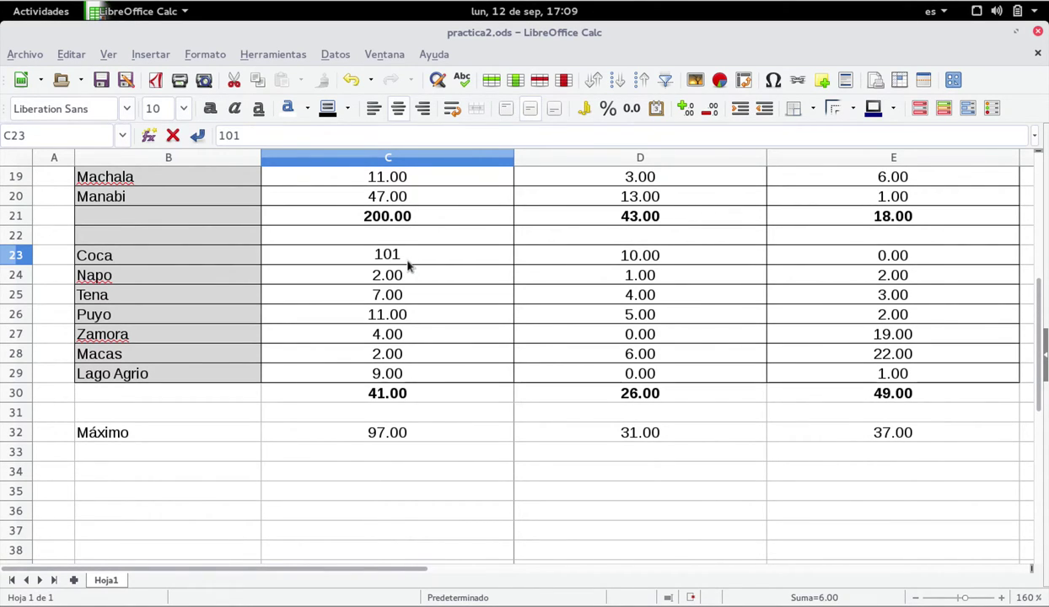
key("Return")
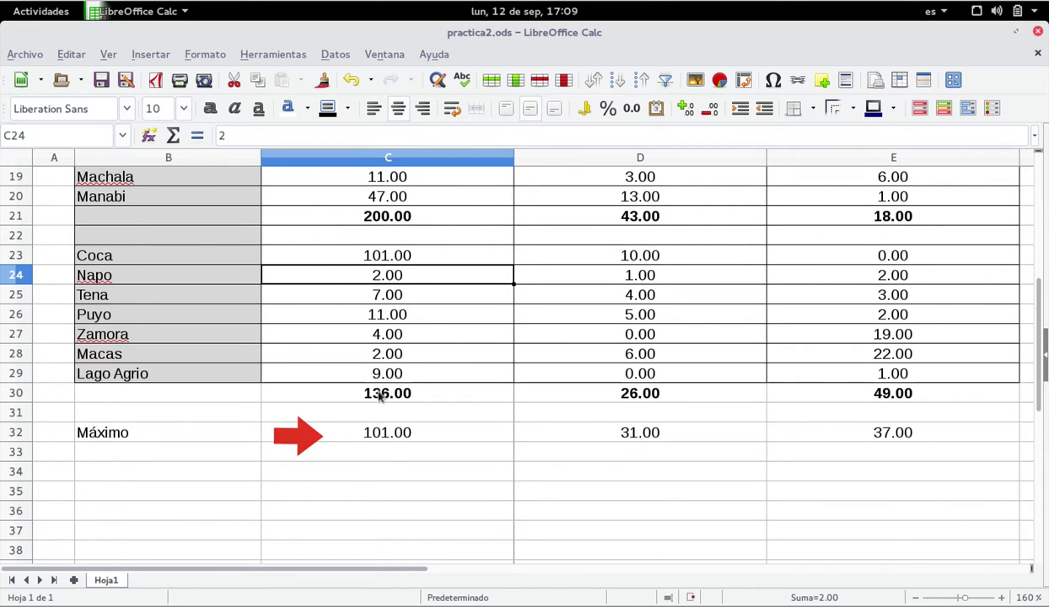
scroll(380, 388, "up", 6)
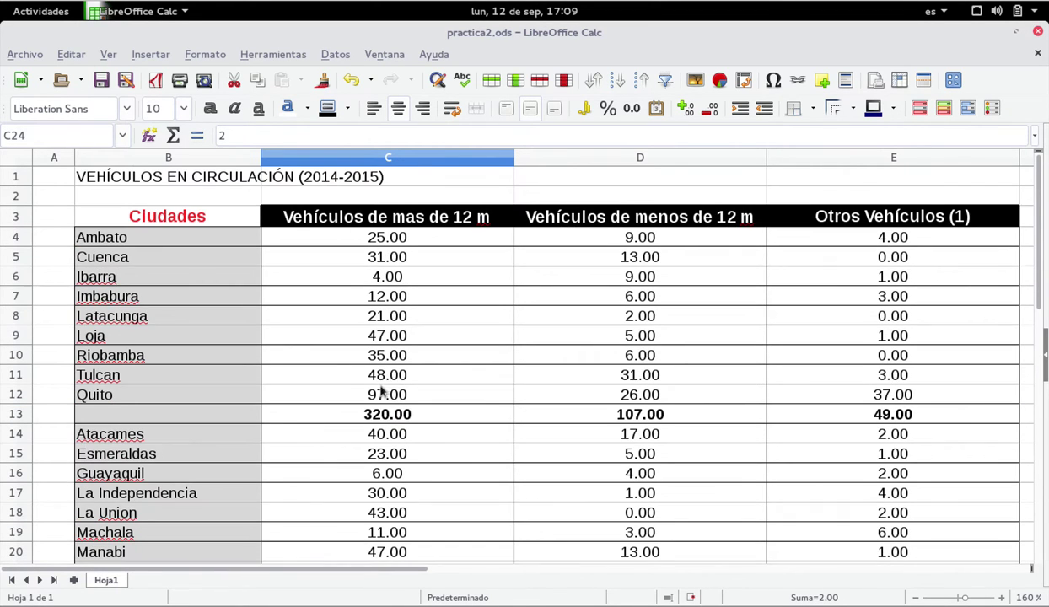
scroll(383, 394, "down", 6)
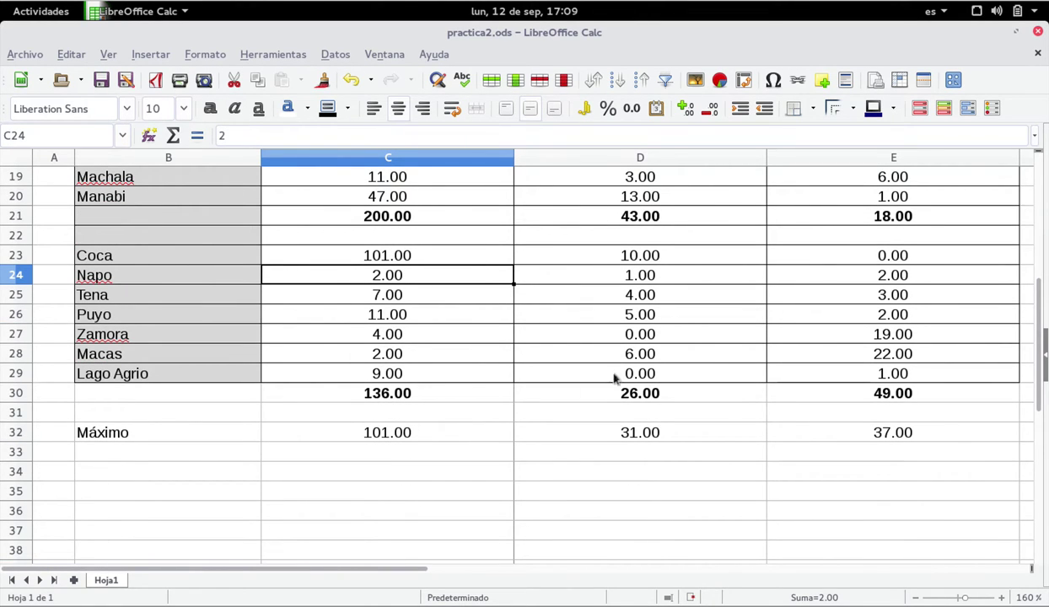
Step: Set Puyo's value in D26, under Vehículos de menos de 12 m, to 99
scroll(674, 351, "down", 2)
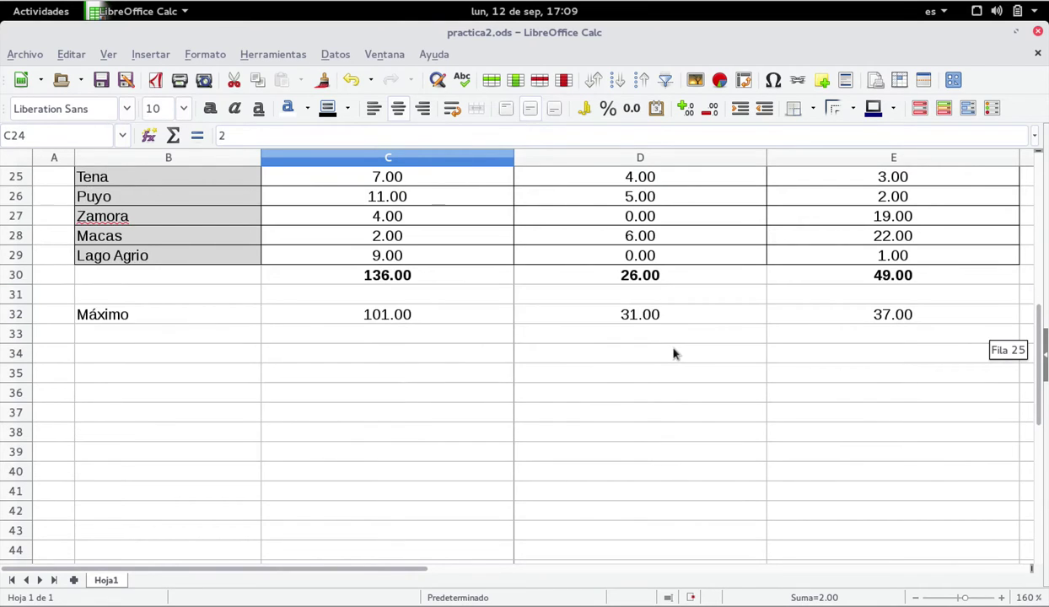
scroll(673, 354, "up", 3)
scroll(674, 351, "up", 3)
left_click(676, 255)
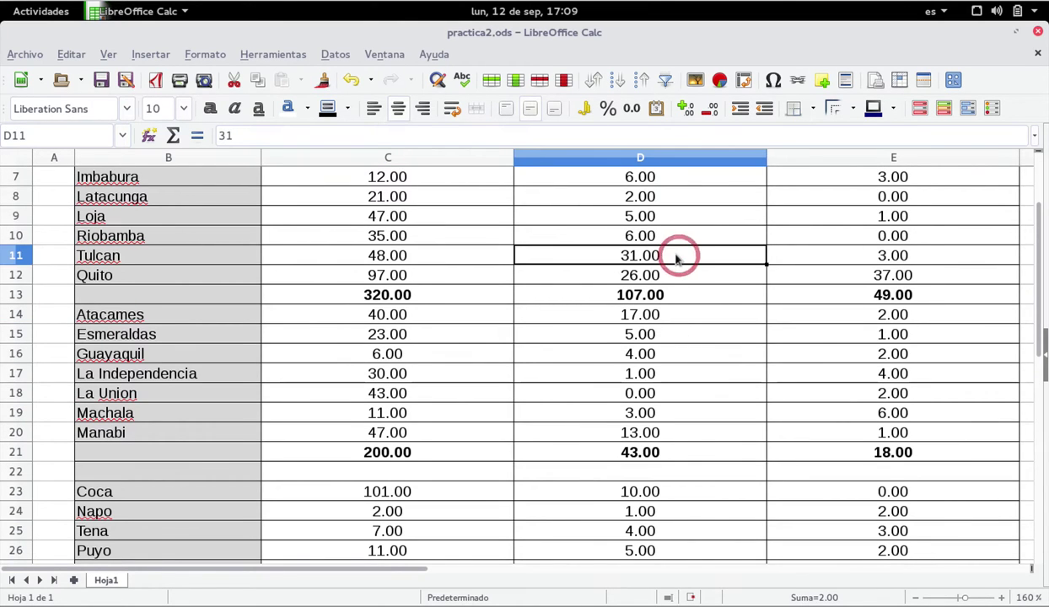
scroll(666, 352, "down", 3)
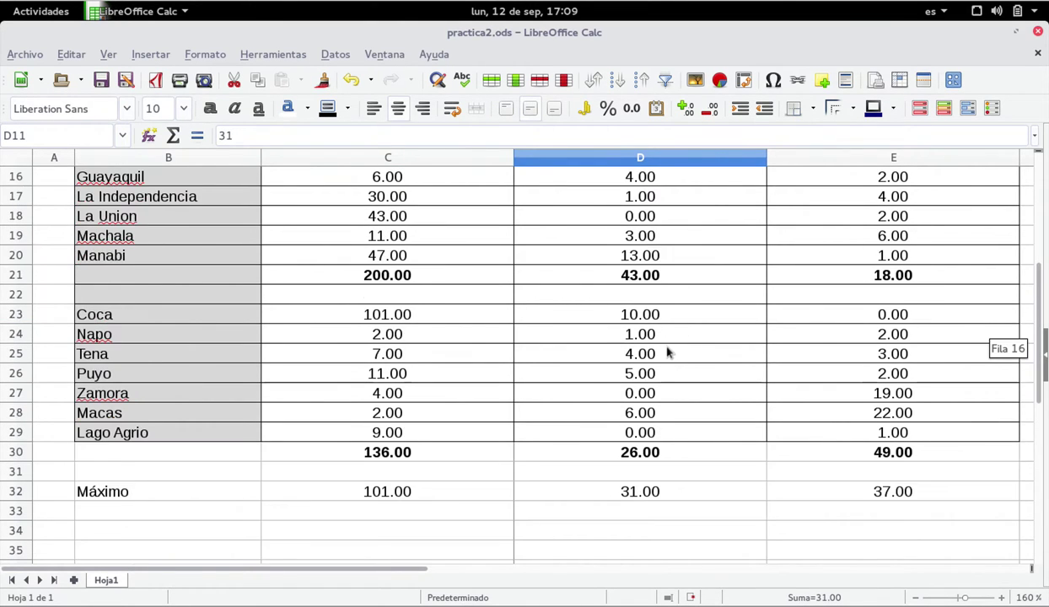
left_click(644, 373)
type("99")
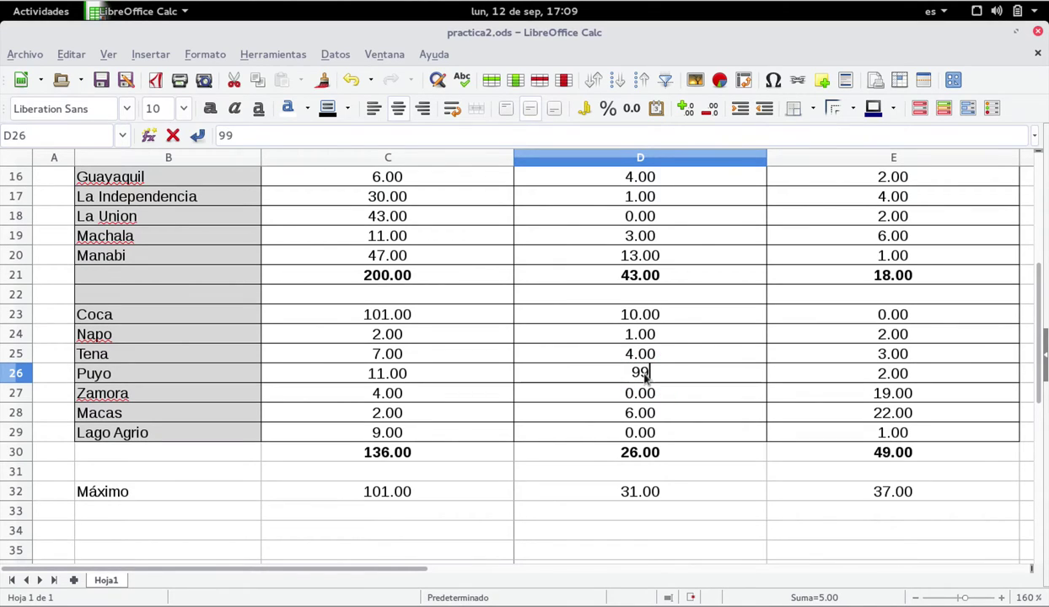
key("Return")
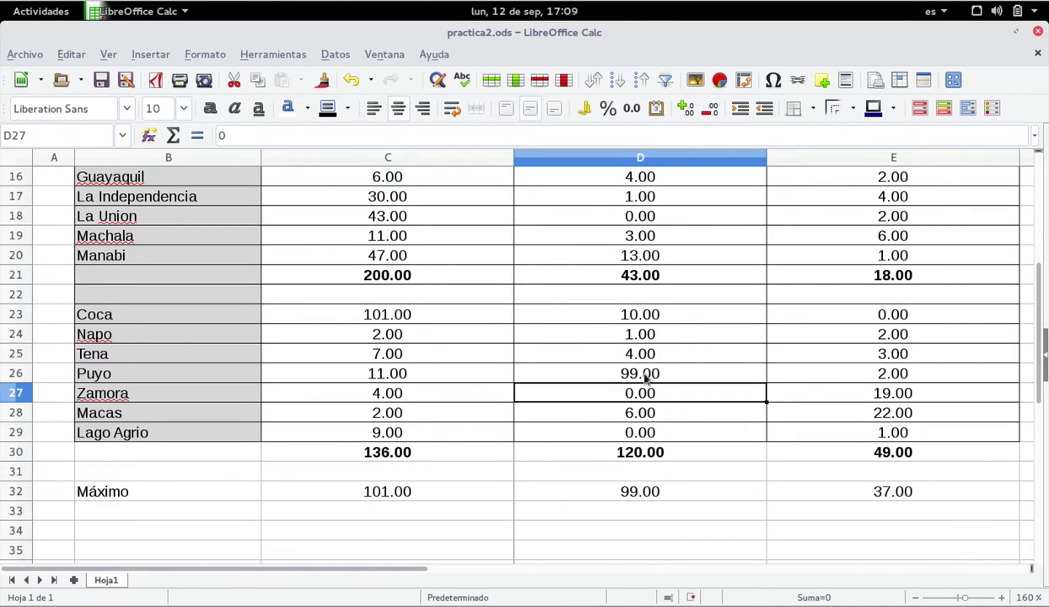
Step: Set Coca's value in E23, under Otros Vehículos, to 75
left_click(889, 317)
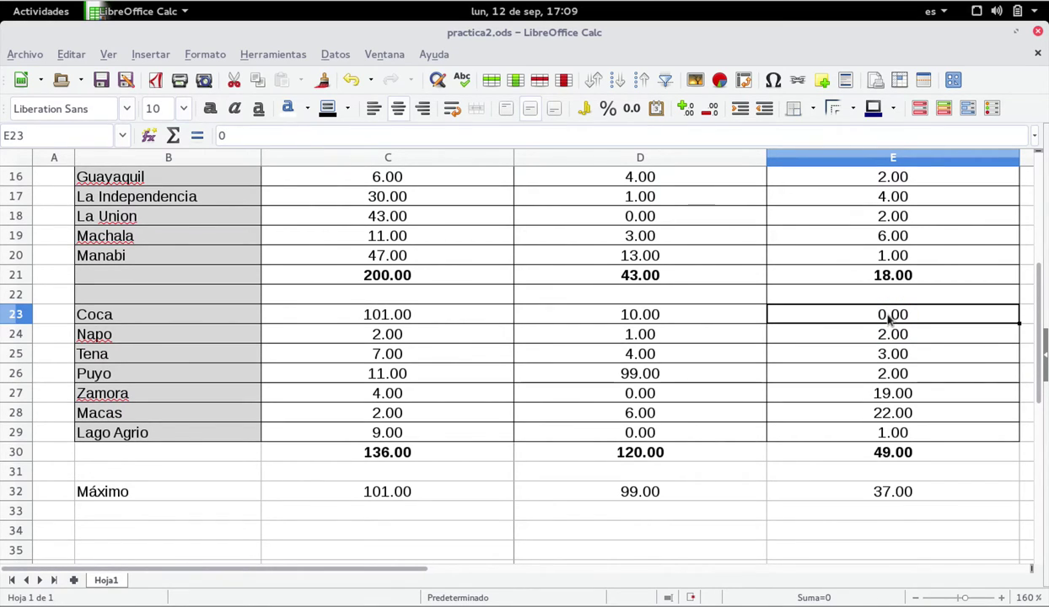
type("7")
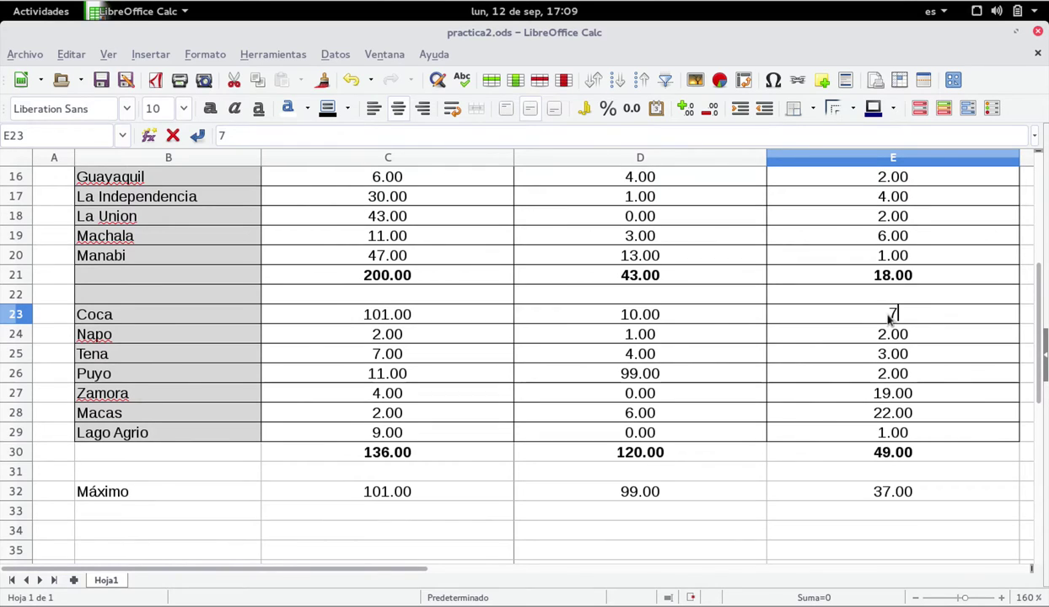
type("5")
key("Return")
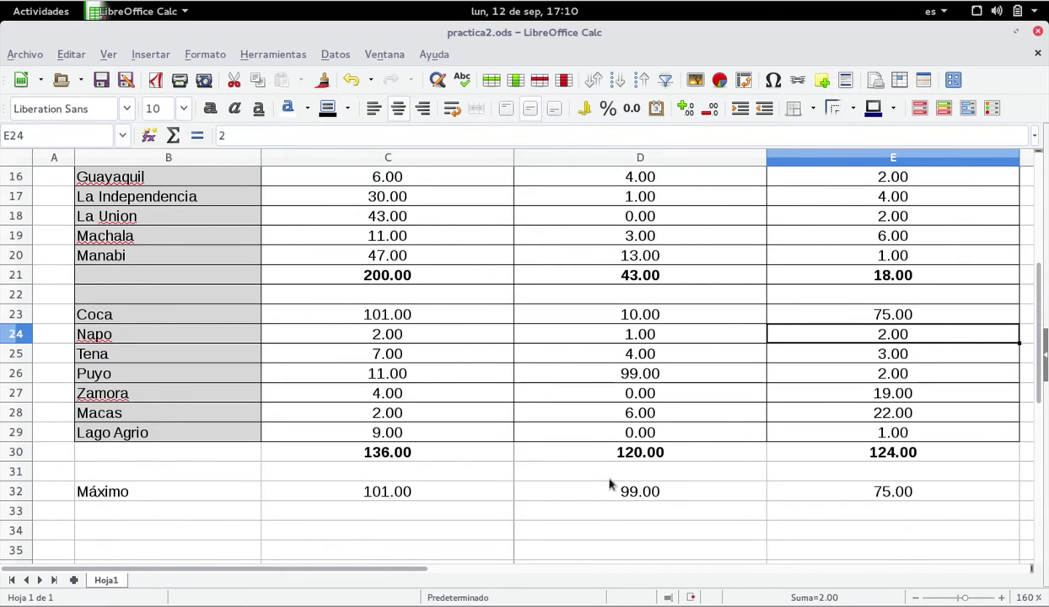
Step: Add the row labels Mínimo in B33 and Promedio in B34, below Máximo
left_click(232, 513)
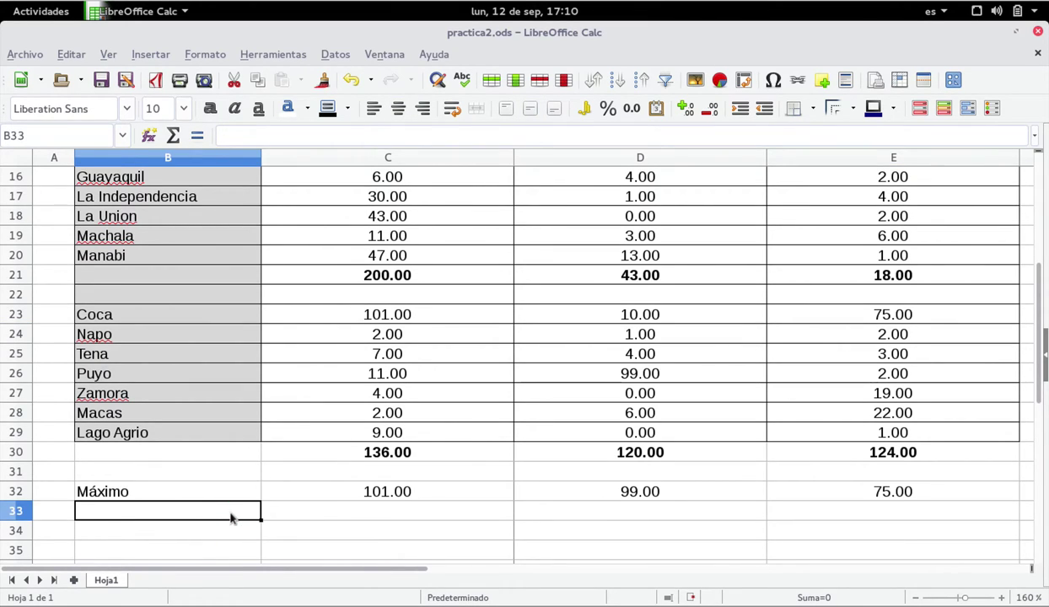
type("Mín")
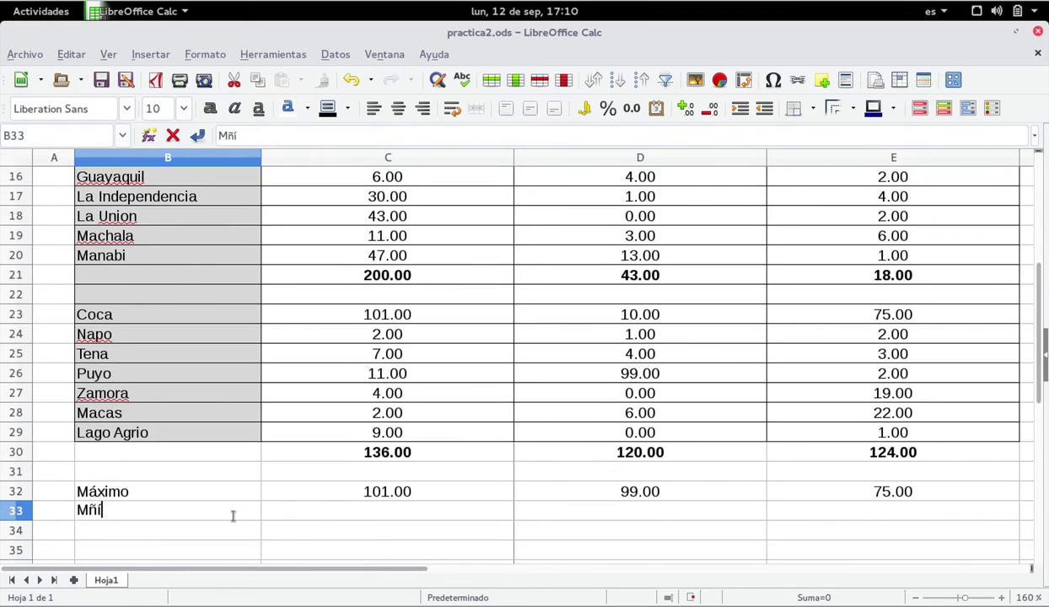
key("BackSpace")
key("BackSpace")
type("ínimo")
key("Return")
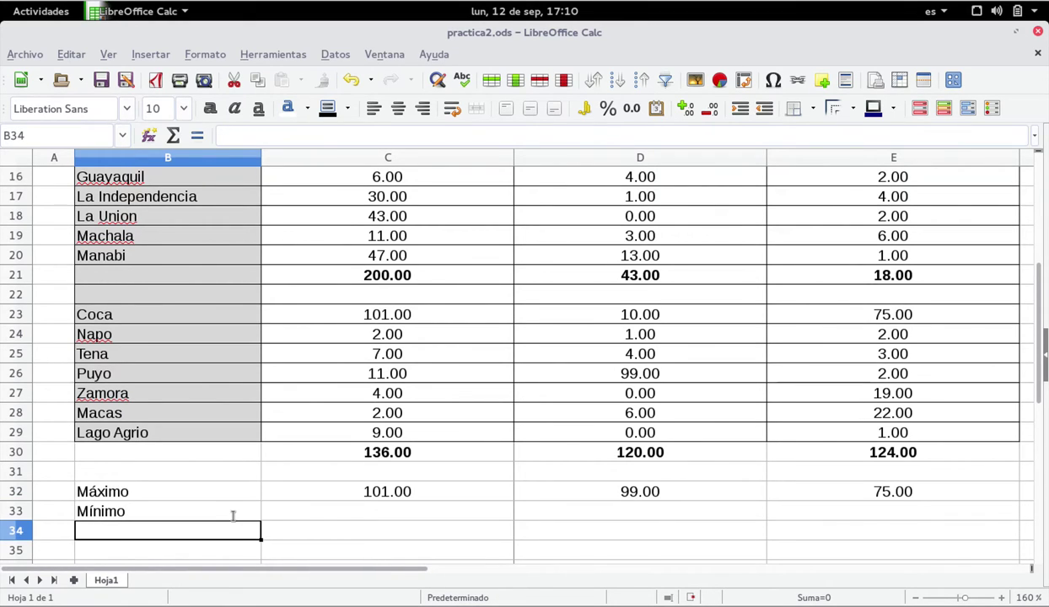
type("Promedio")
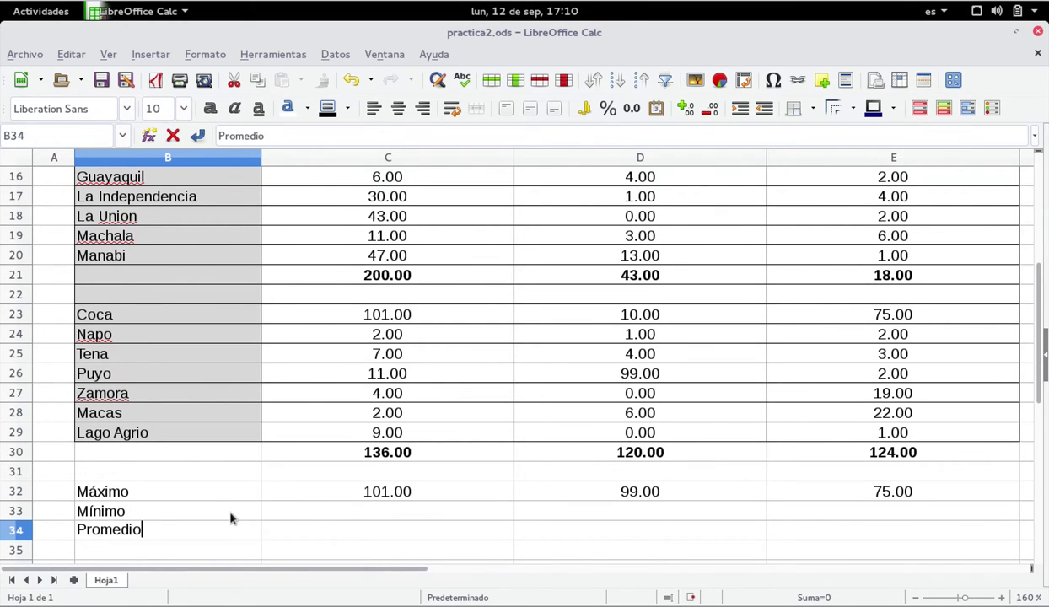
Step: Insert the MÍN function in C33 with the function wizard, ready for its arguments
left_click(295, 512)
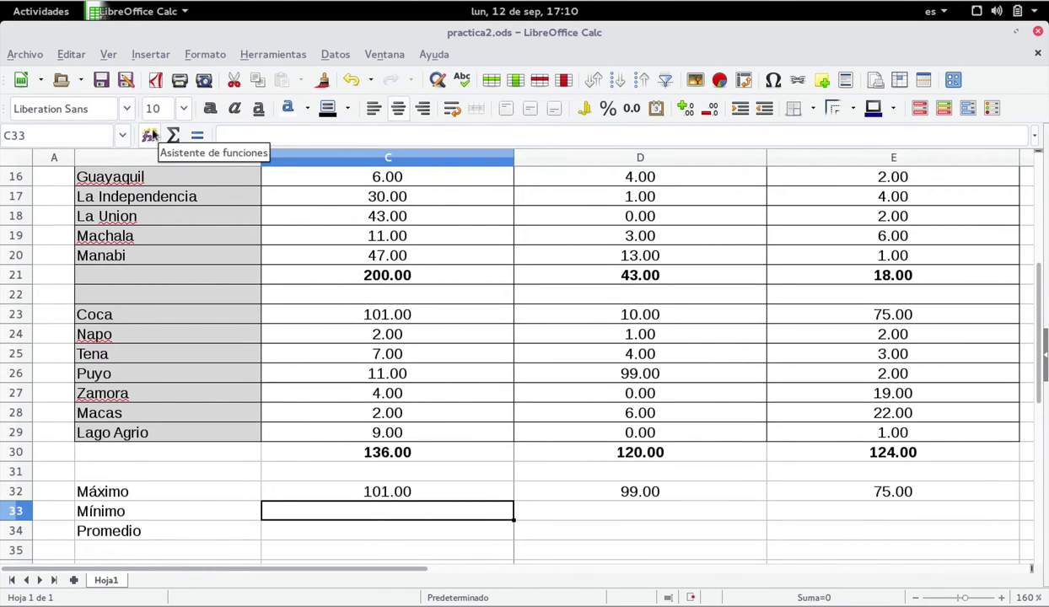
left_click(150, 137)
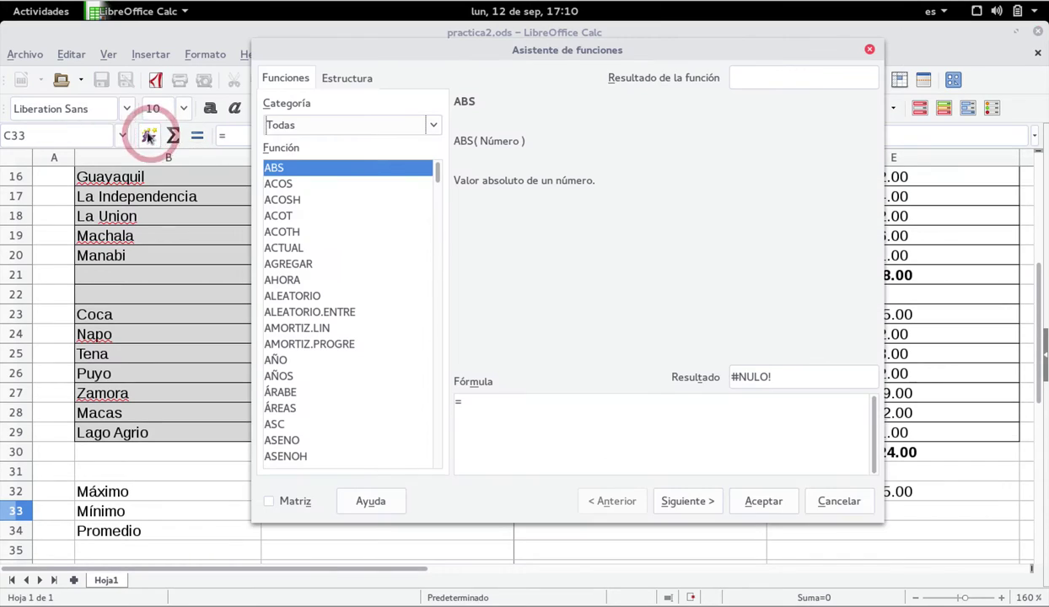
left_click(305, 184)
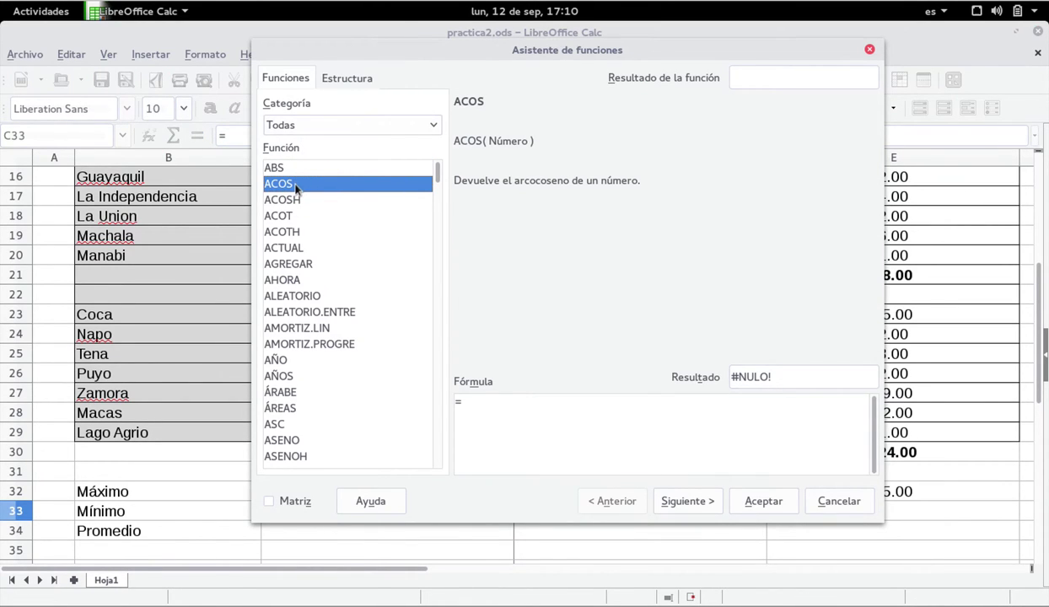
type("min")
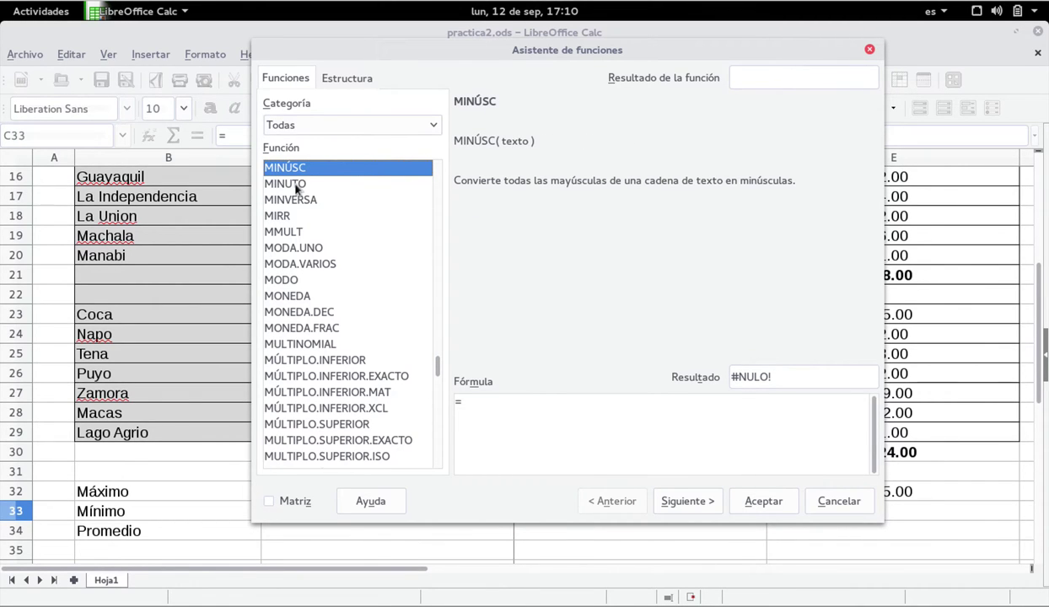
scroll(300, 299, "down", 20)
scroll(334, 299, "up", 1)
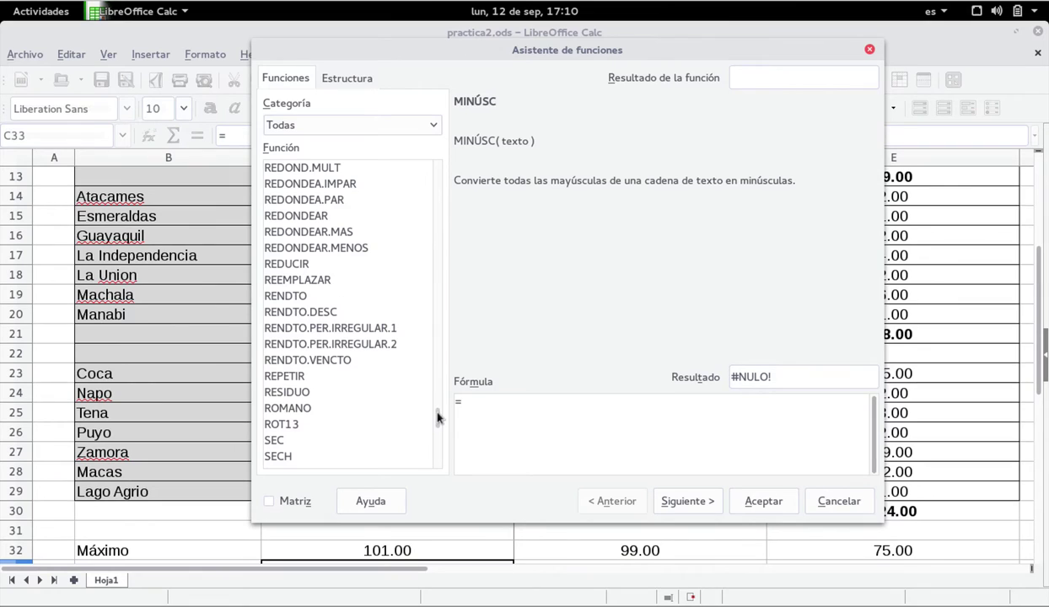
left_click_drag(437, 419, 435, 155)
left_click(314, 183)
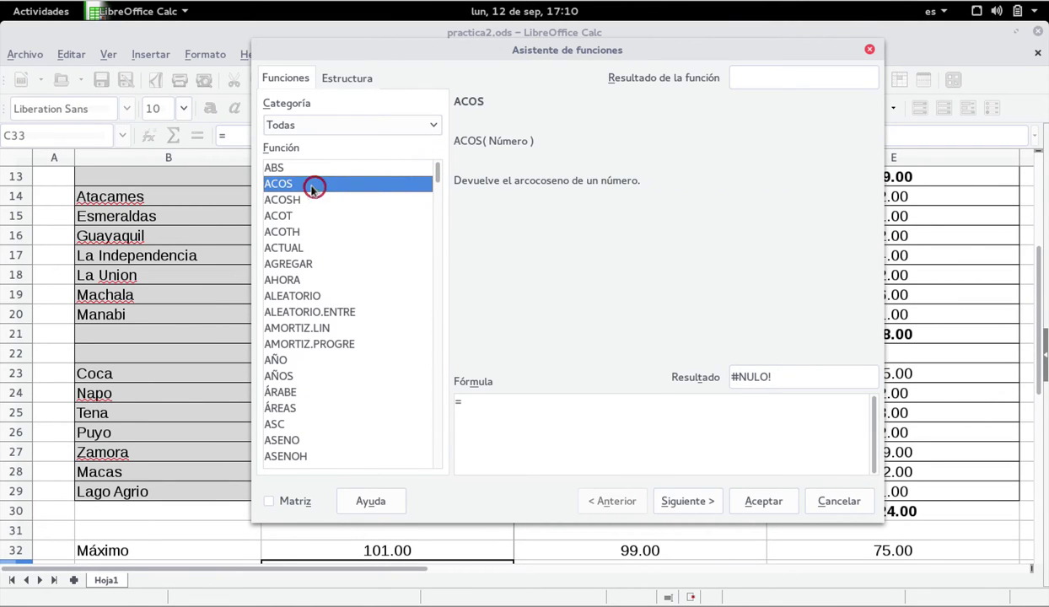
type("mi")
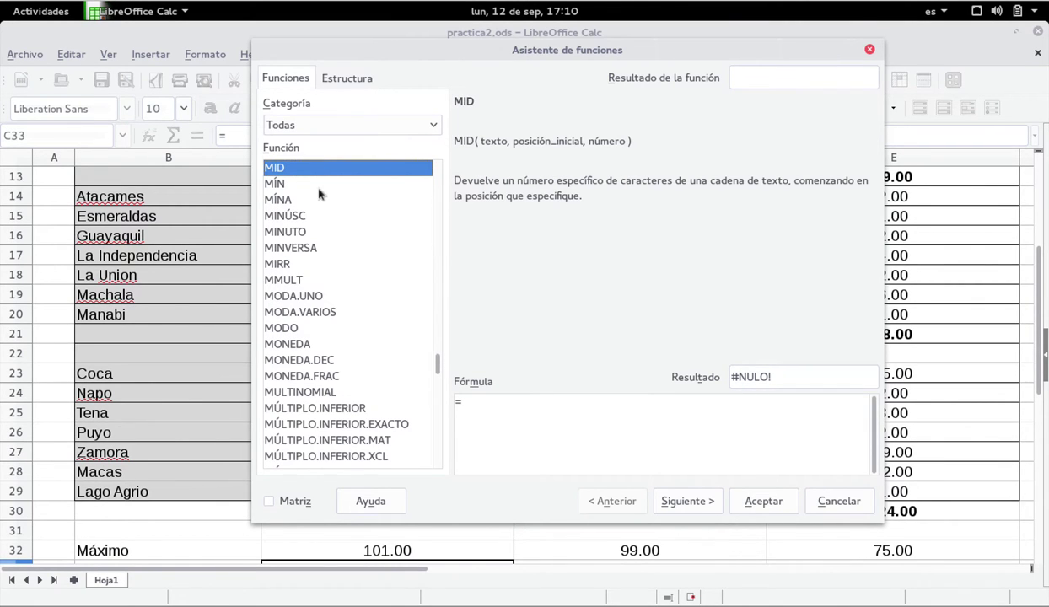
left_click(290, 182)
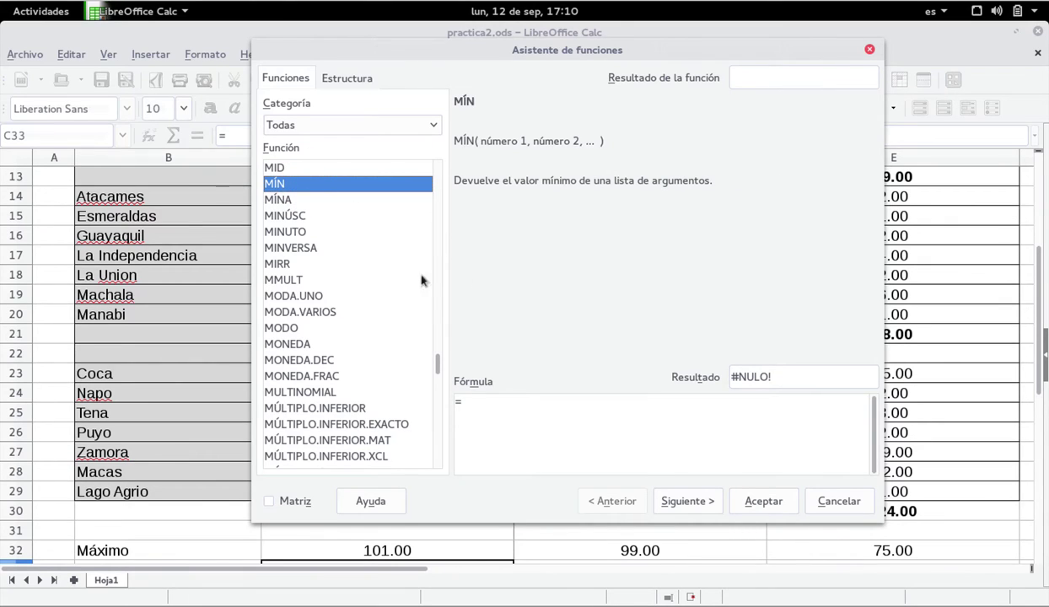
left_click(680, 501)
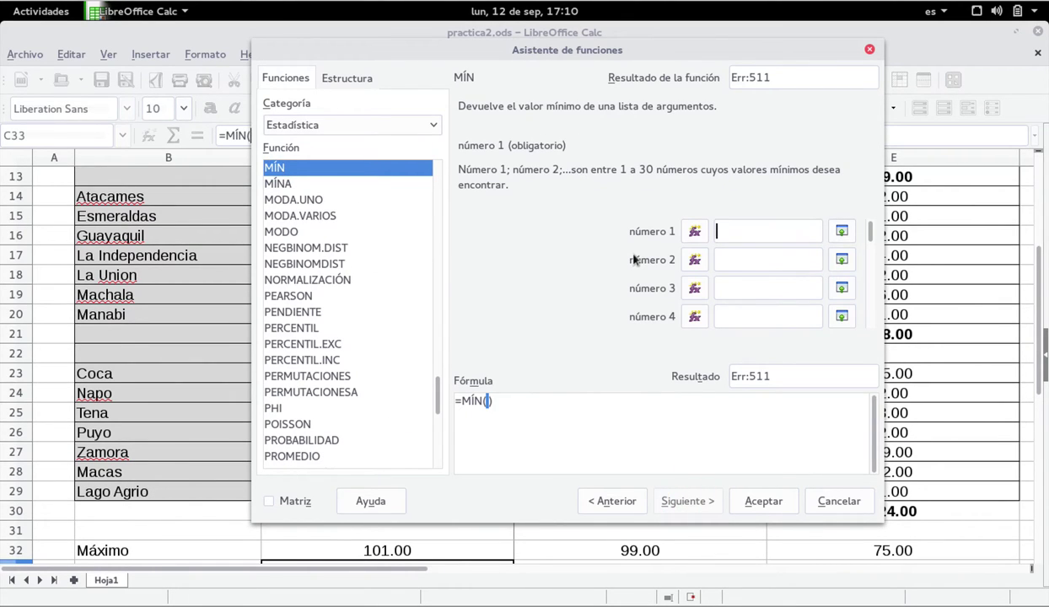
Step: Set the first argument of the MÍN function to the range C4:C12
left_click(839, 234)
scroll(410, 272, "up", 4)
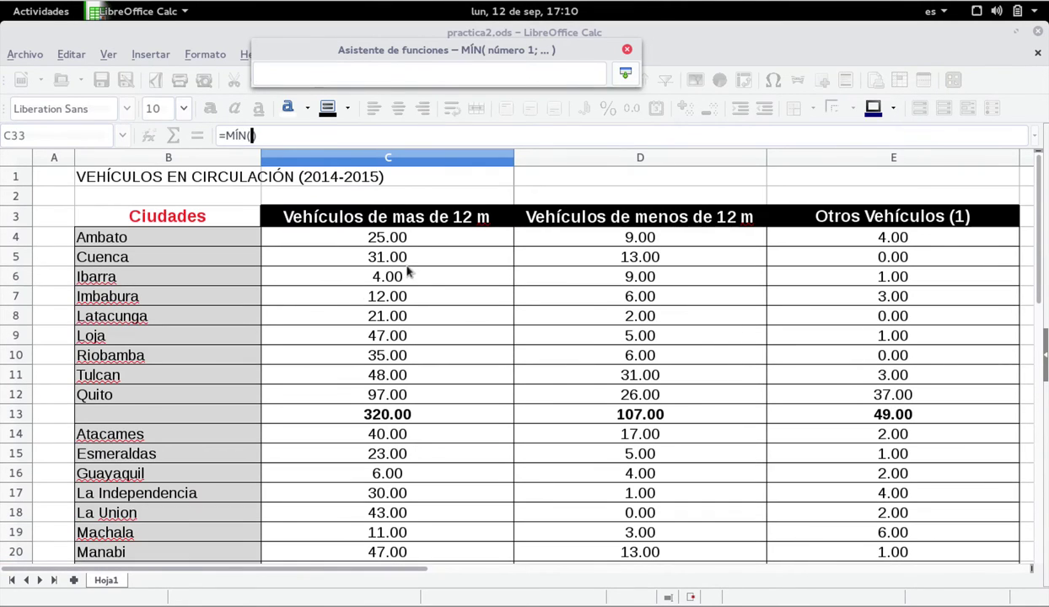
left_click_drag(394, 239, 403, 392)
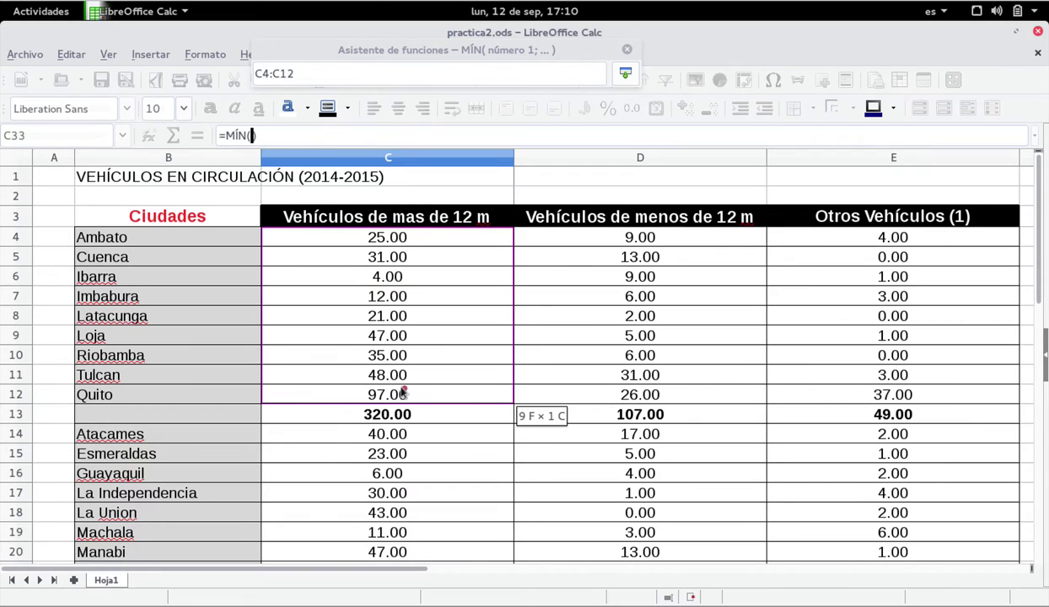
left_click(624, 73)
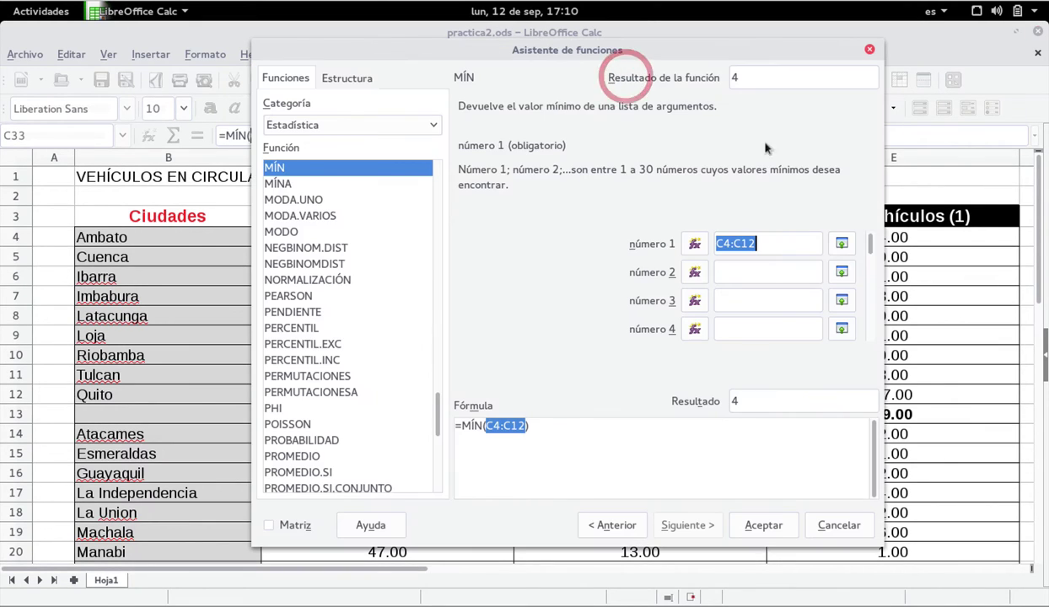
Step: Set the second argument of the MÍN function to the range C14:C20
left_click(840, 275)
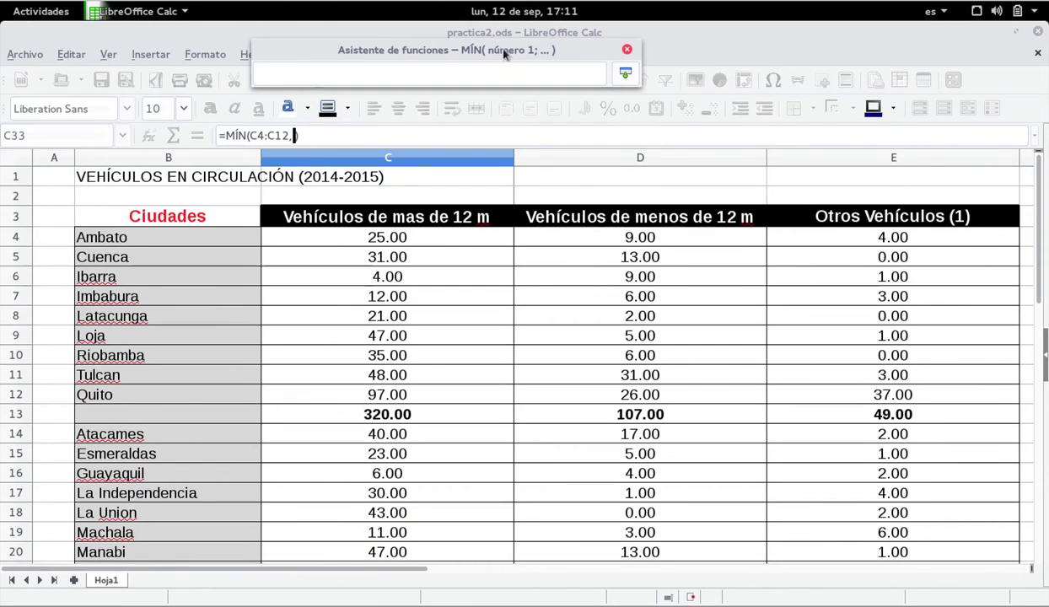
scroll(494, 326, "down", 2)
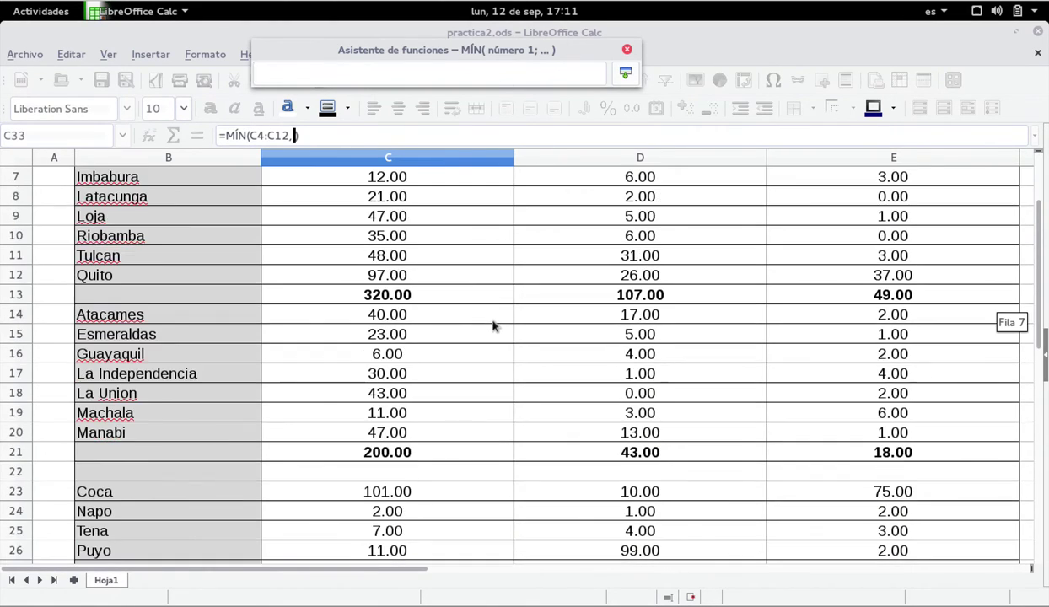
left_click_drag(437, 314, 437, 434)
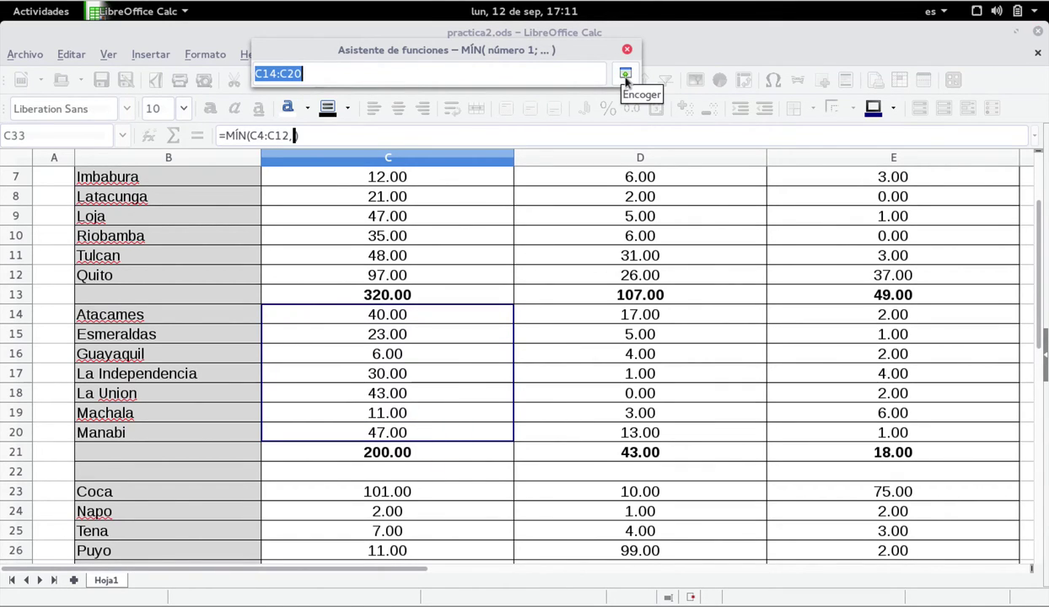
left_click(625, 75)
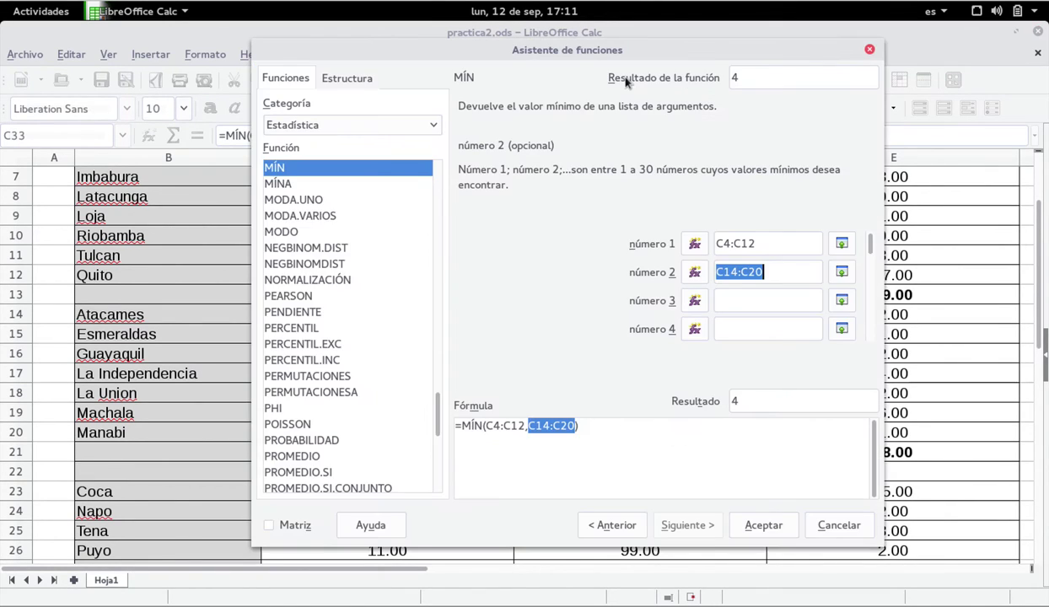
Step: Set the third argument of the MÍN function to the range C23:C29 and accept the formula in C33
left_click(745, 297)
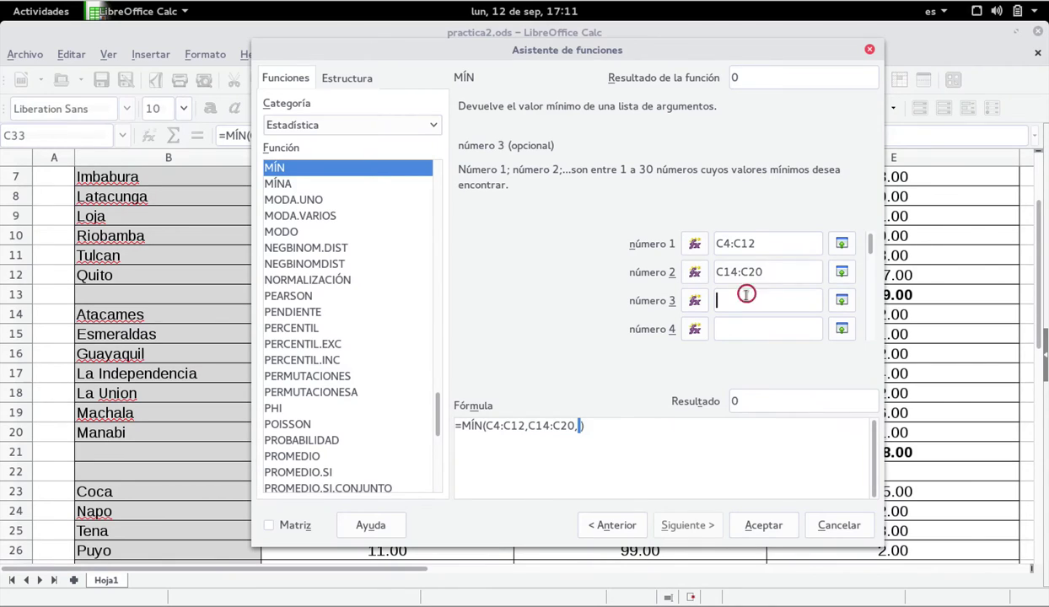
left_click(841, 301)
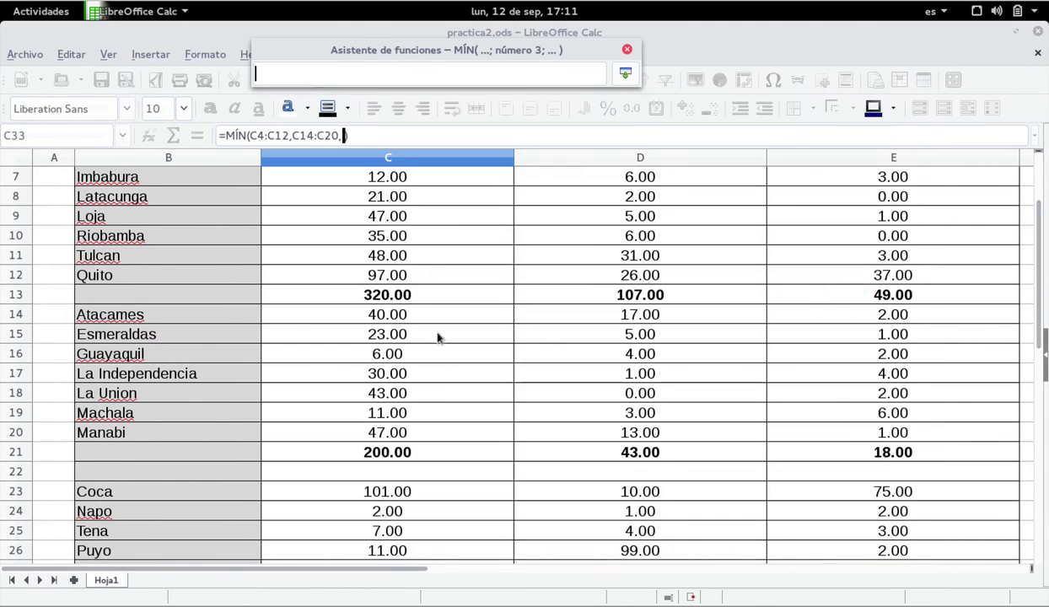
scroll(438, 342, "down", 3)
left_click(391, 316)
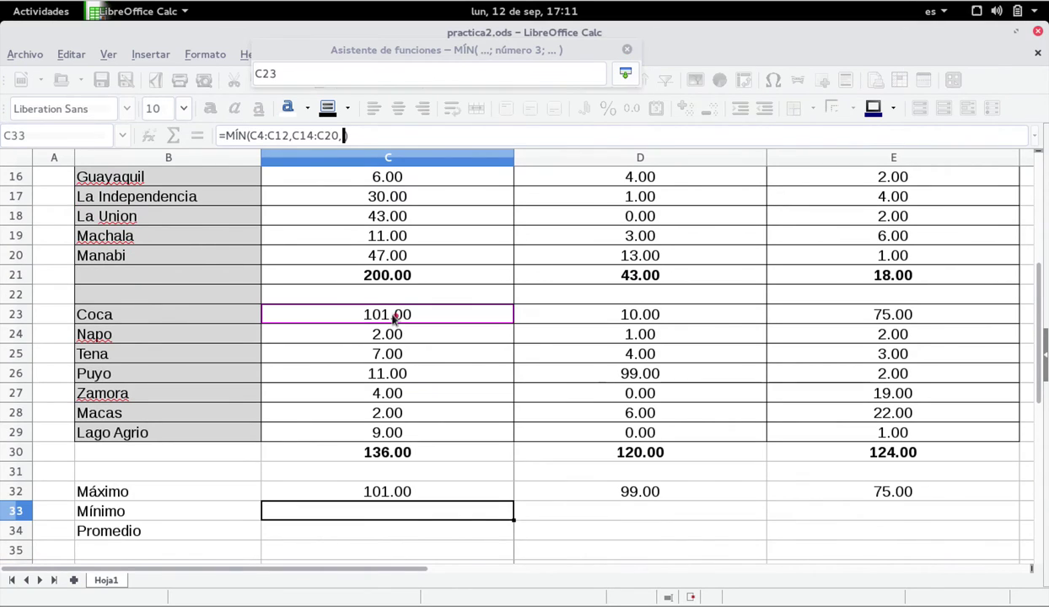
left_click_drag(392, 316, 405, 432)
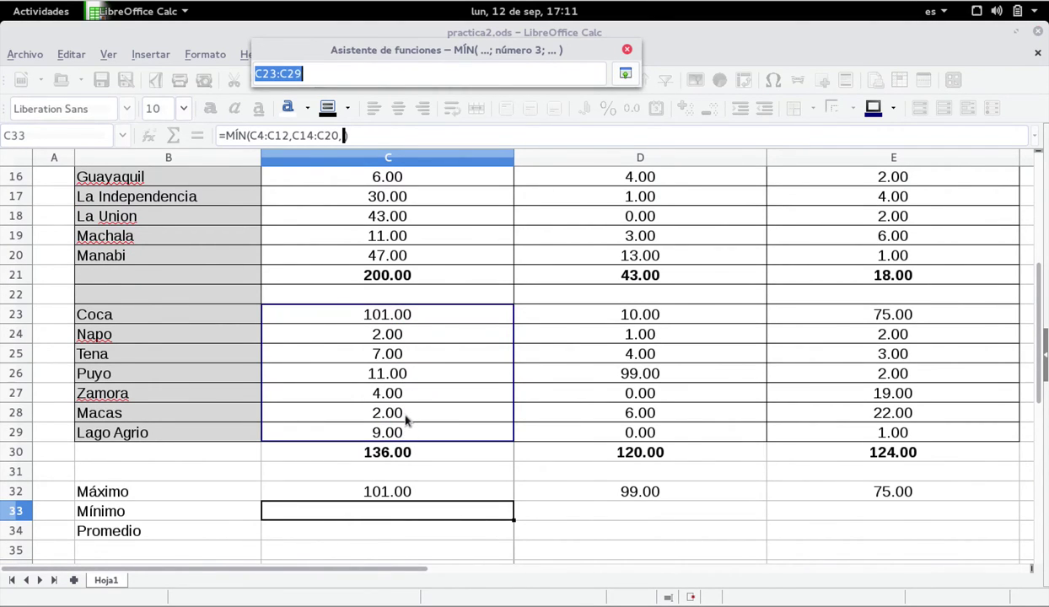
key("Return")
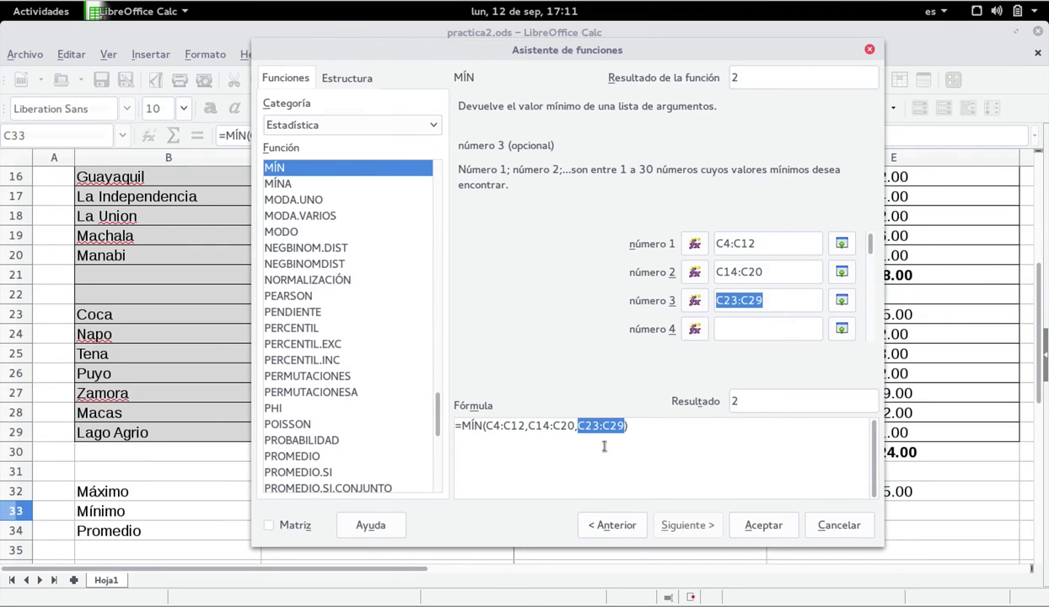
left_click(759, 524)
Step: Copy the MÍN formula from C33 across the Mínimo row into D33 and E33
scroll(452, 455, "down", 2)
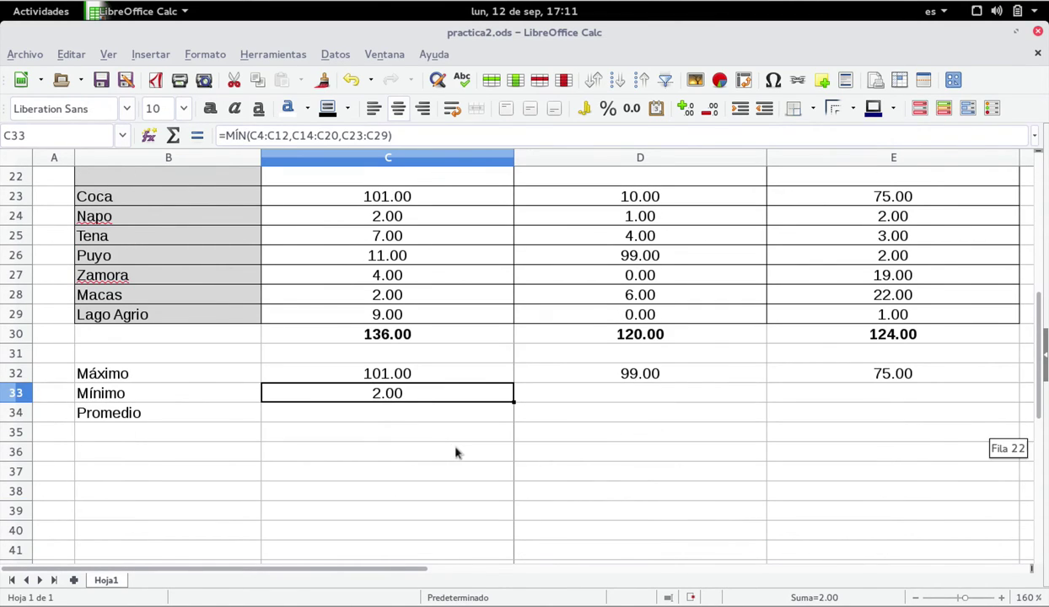
left_click(445, 410)
left_click(445, 393)
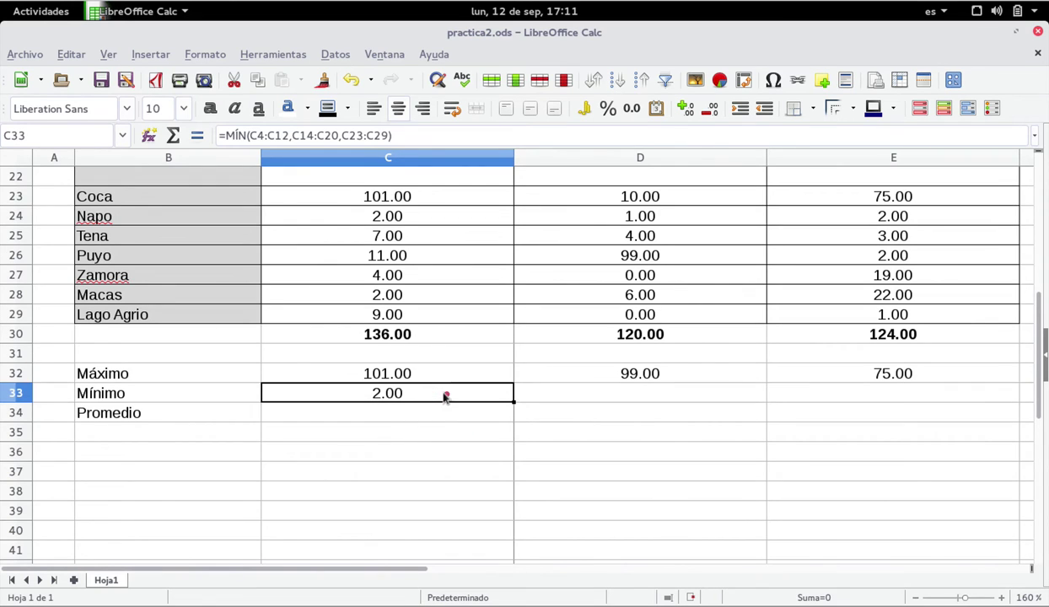
scroll(477, 428, "up", 7)
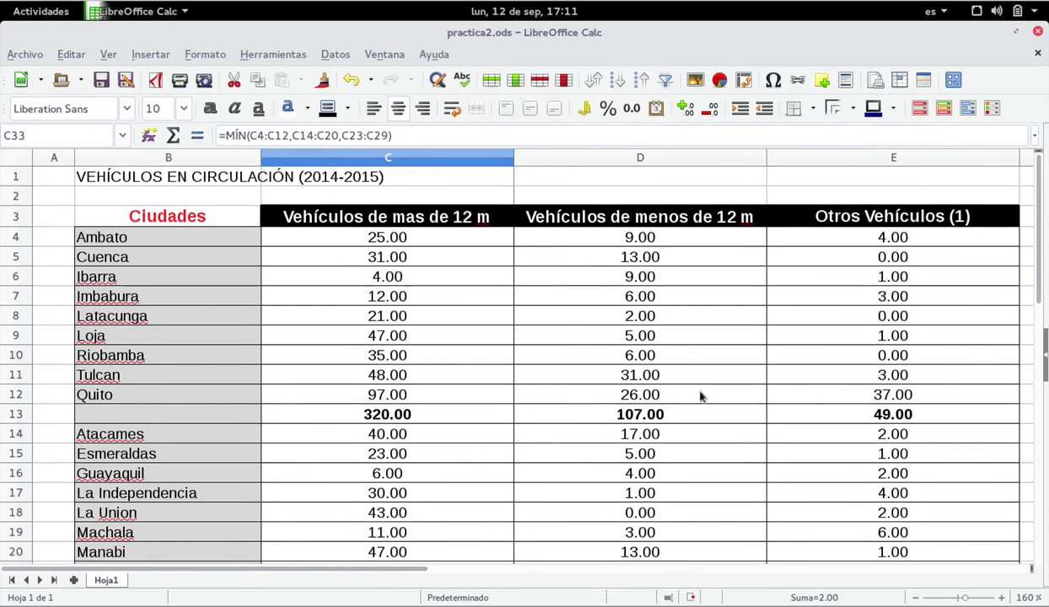
left_click(915, 597)
left_click(916, 597)
left_click(915, 597)
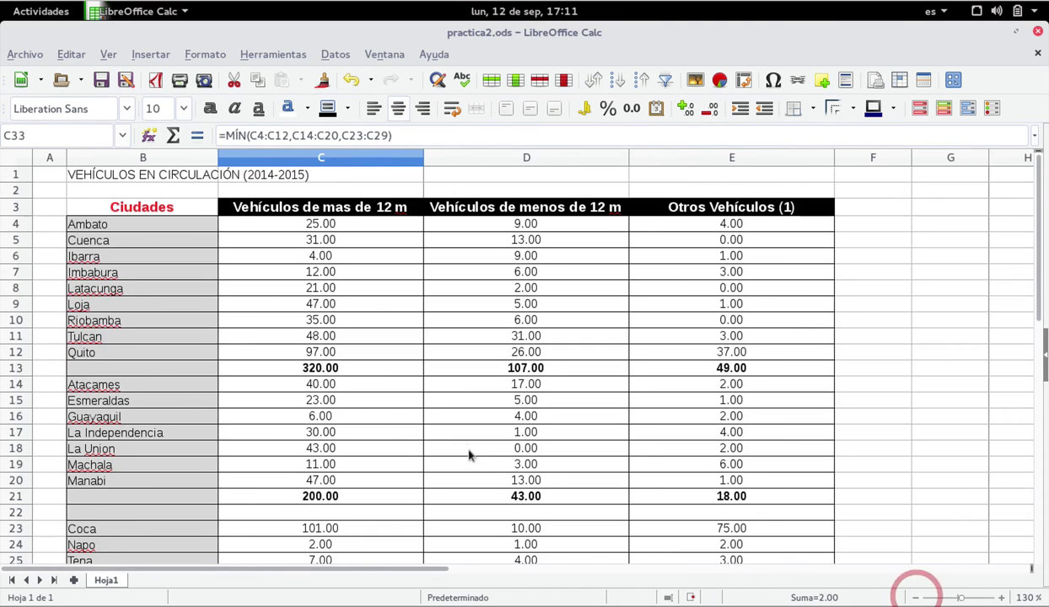
scroll(462, 436, "down", 4)
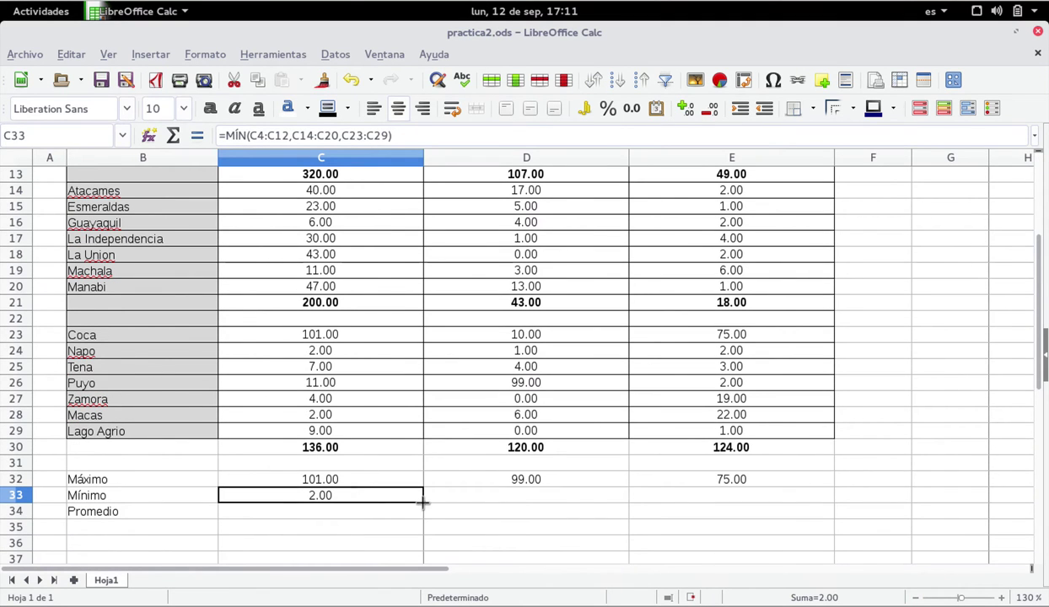
left_click_drag(421, 501, 754, 500)
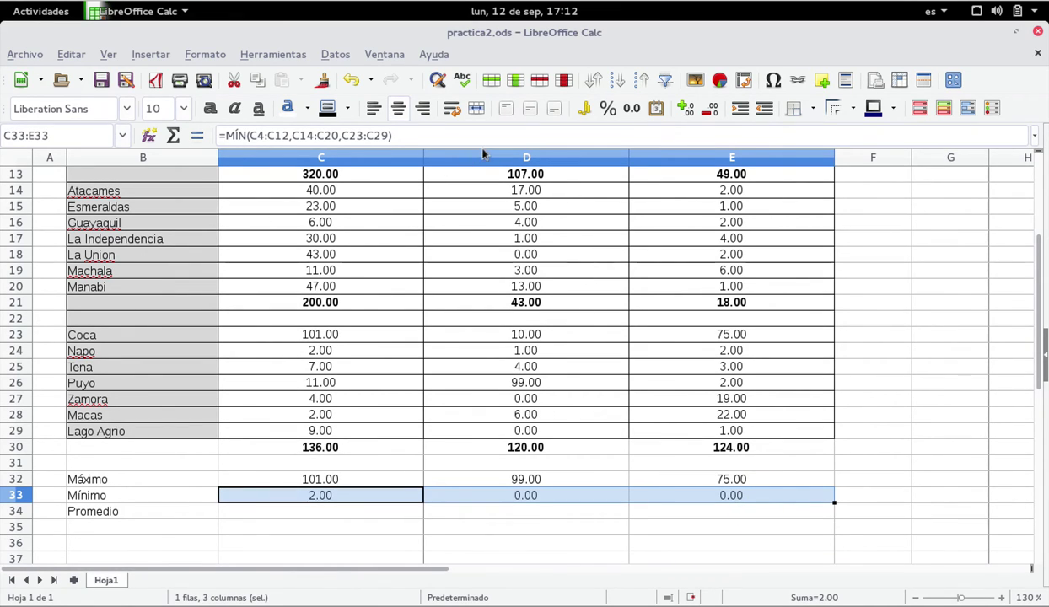
Step: Insert the PROMEDIO function in C34 with the function wizard, ready for its arguments
left_click(413, 510)
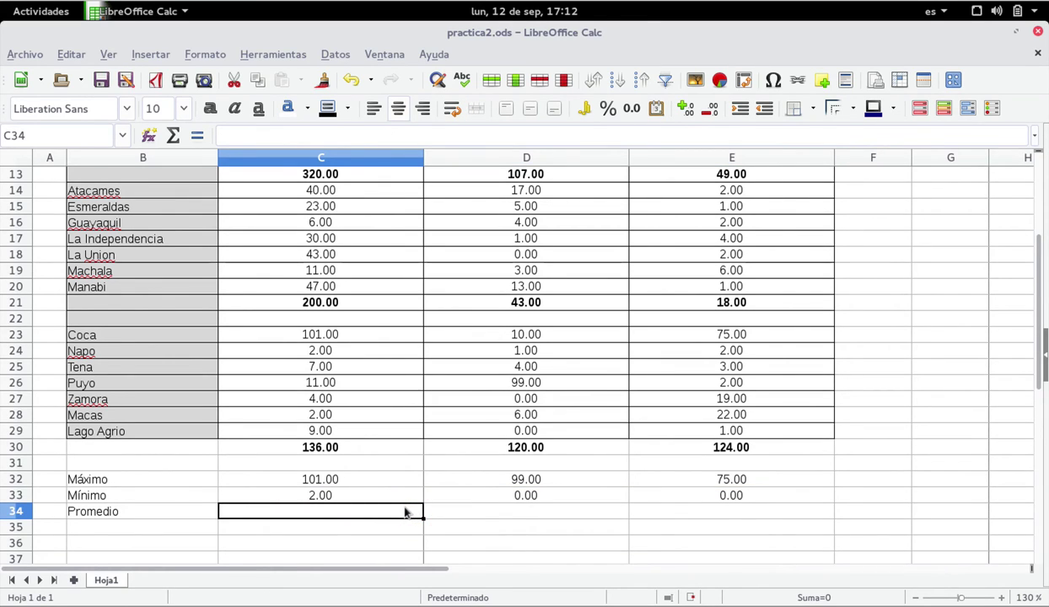
left_click(149, 136)
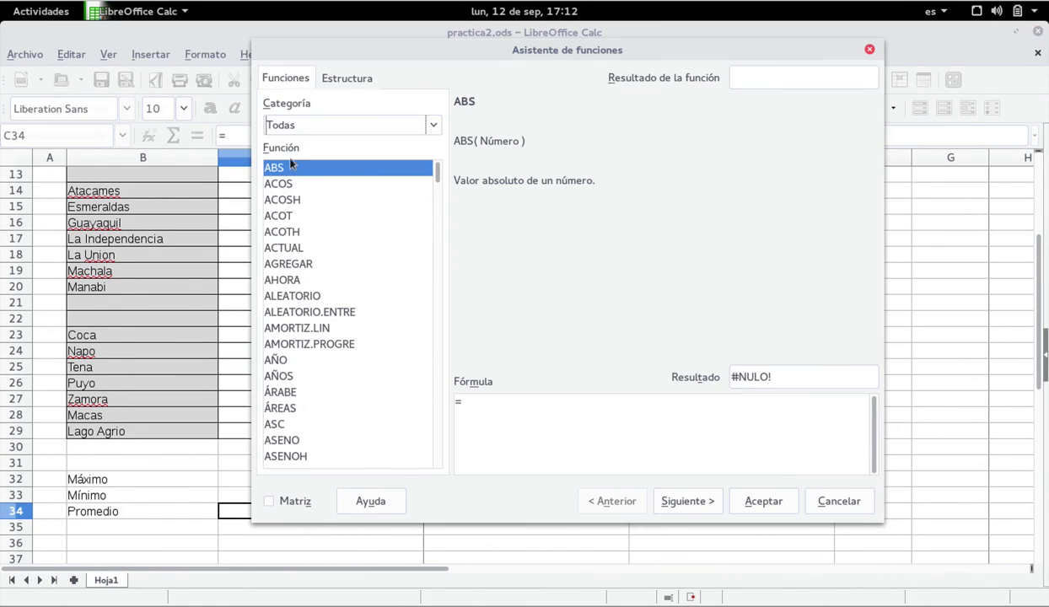
left_click(294, 183)
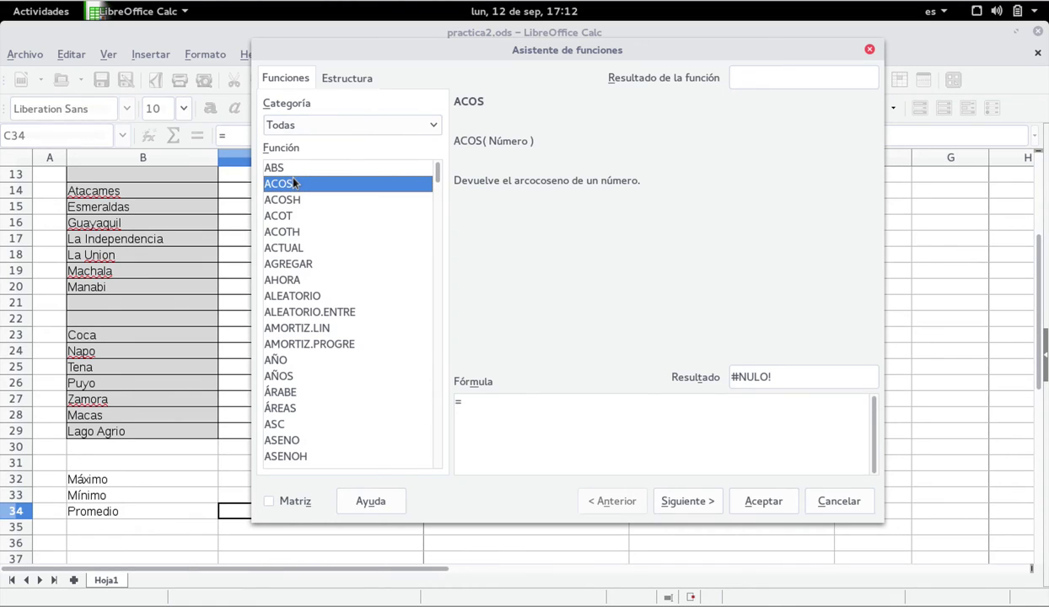
type("pro")
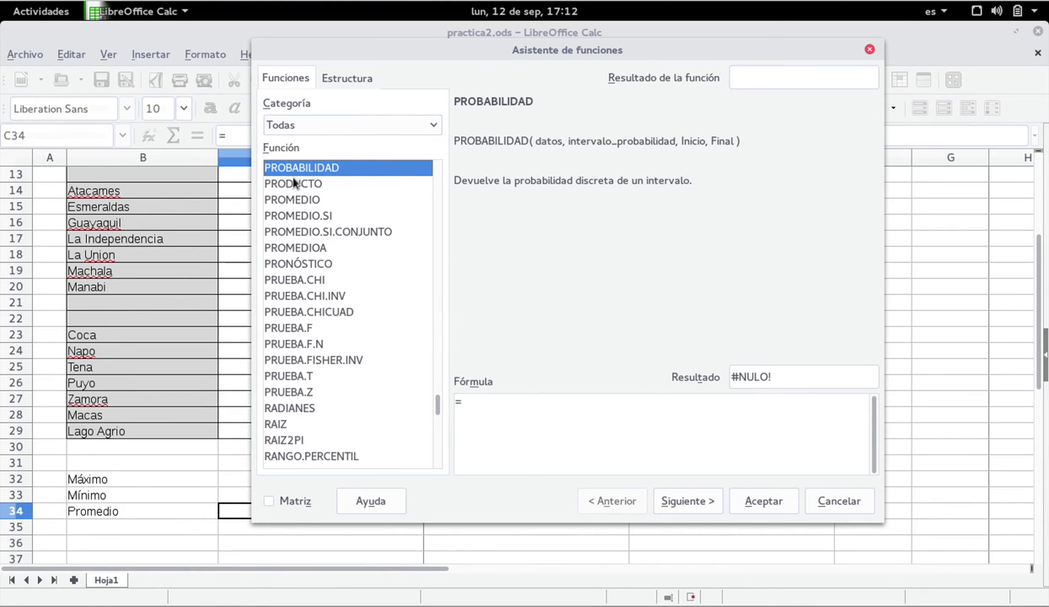
left_click(304, 200)
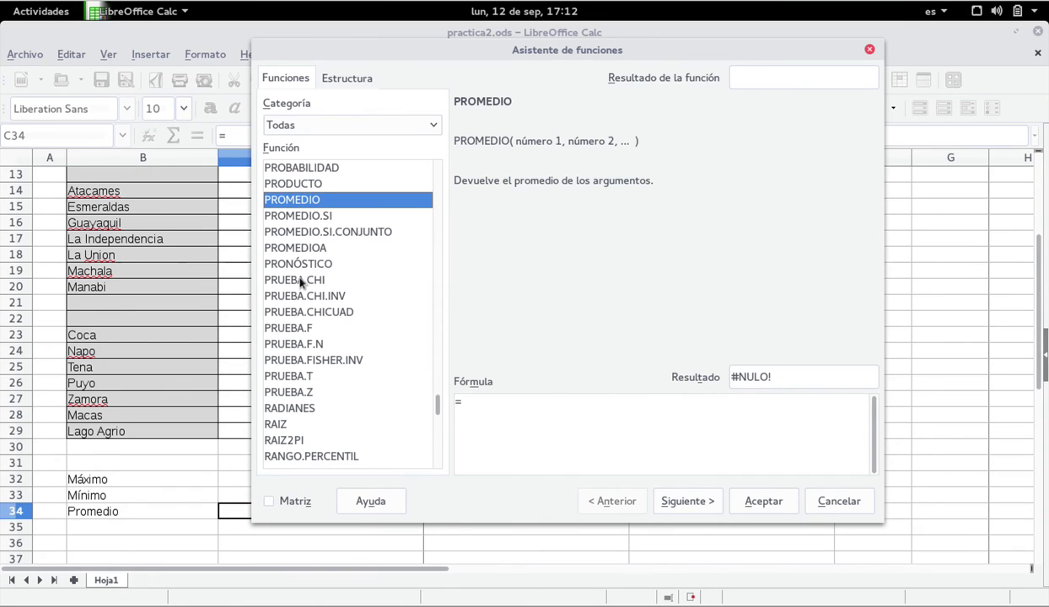
left_click(700, 502)
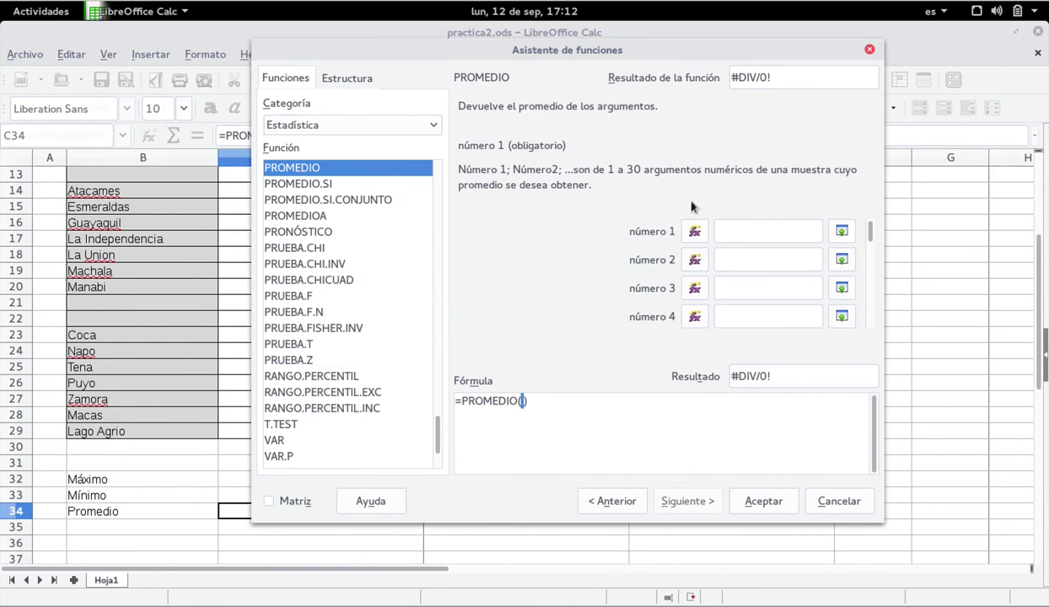
Step: Set the first two arguments of the PROMEDIO function to the ranges C4:C12 and C14:C20
left_click(840, 234)
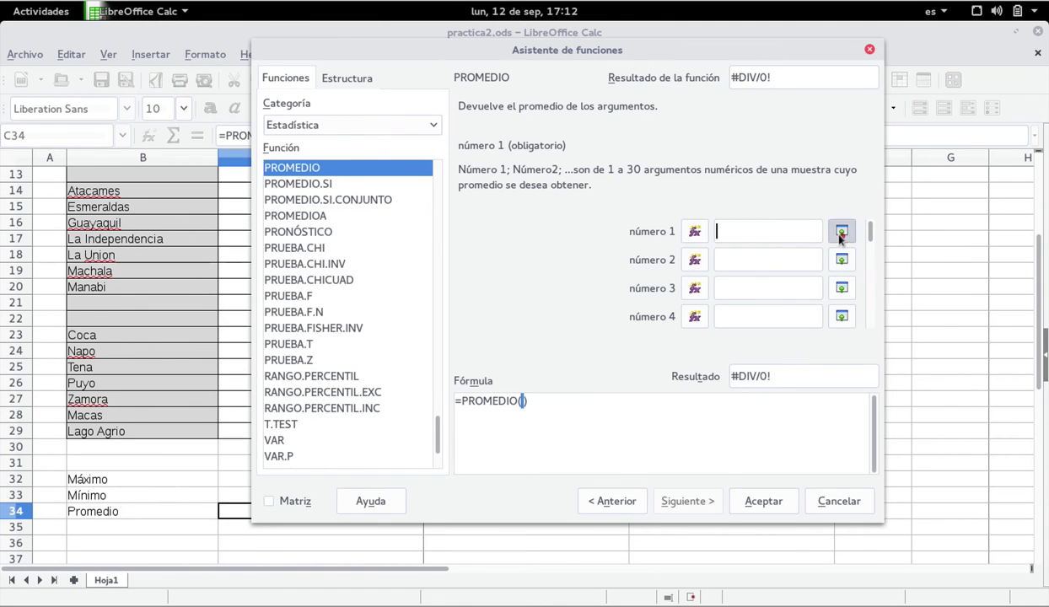
scroll(433, 304, "up", 4)
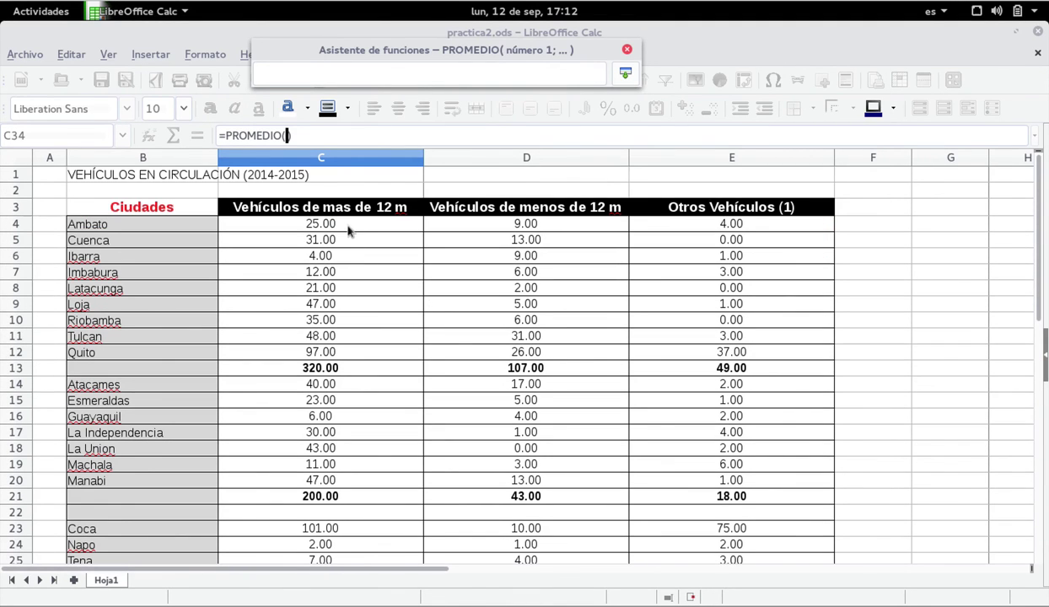
left_click_drag(348, 226, 346, 355)
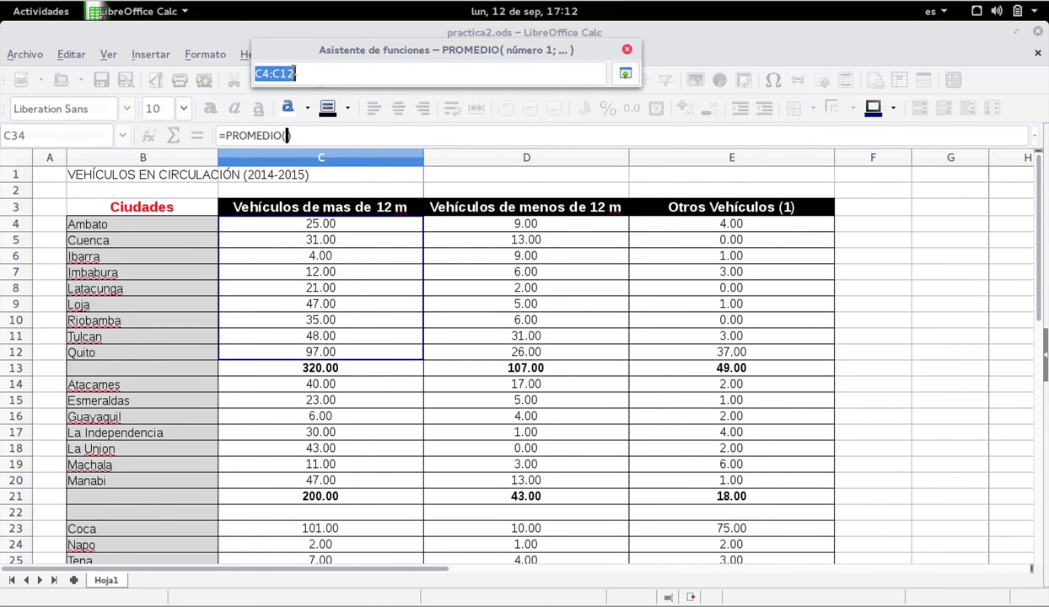
left_click(623, 76)
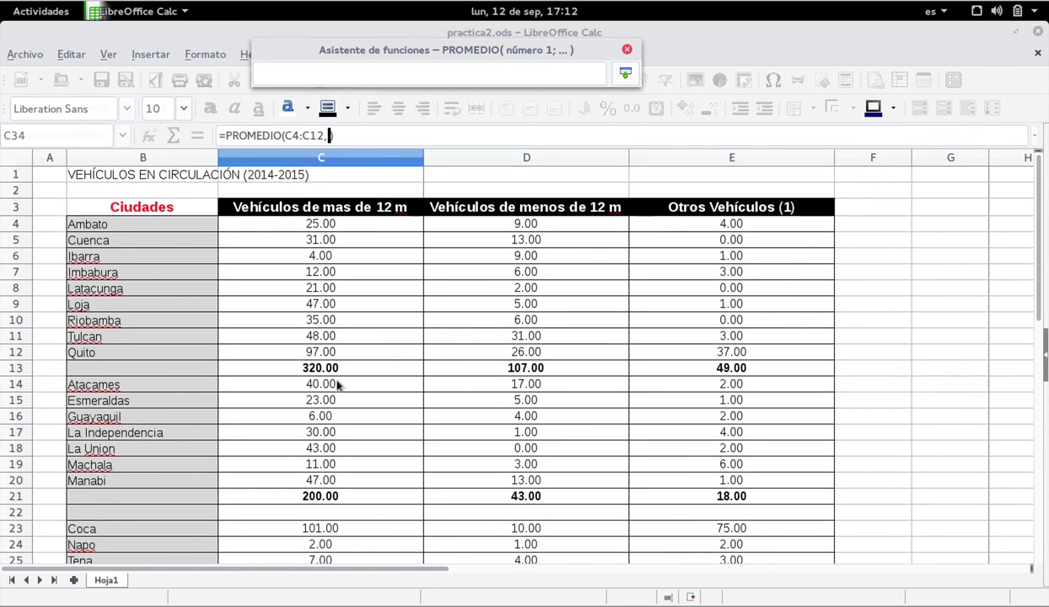
left_click_drag(336, 384, 322, 480)
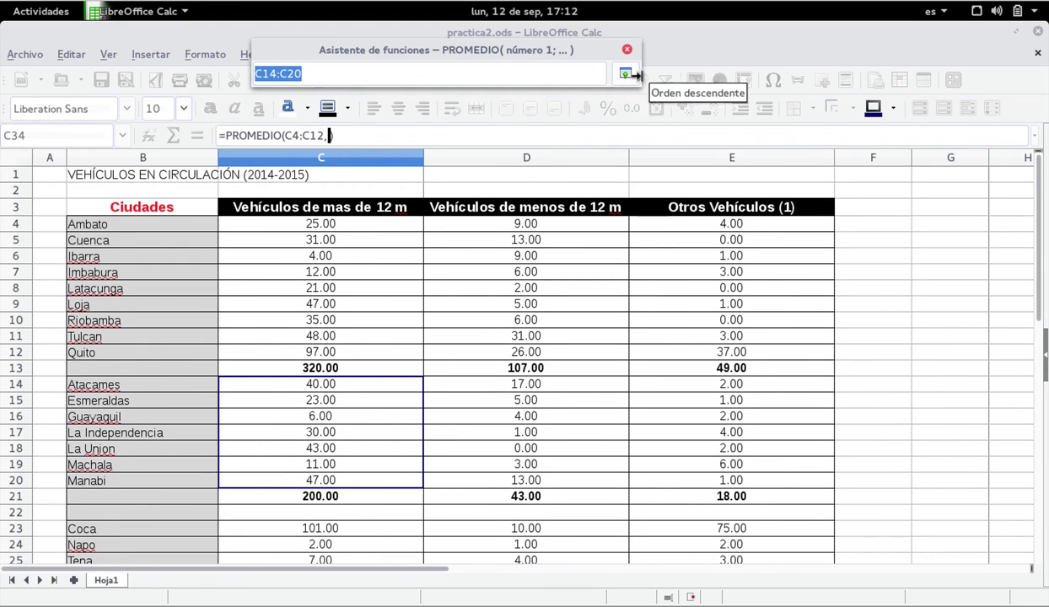
left_click(625, 73)
Step: Set the third argument of the PROMEDIO function to the range C23:C29
left_click(839, 299)
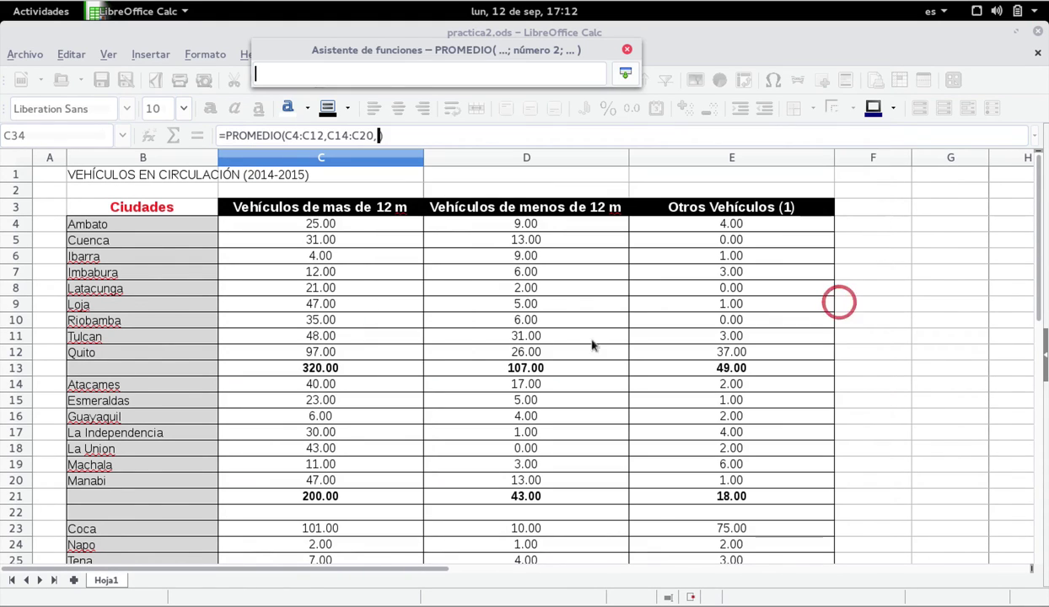
scroll(284, 430, "down", 2)
scroll(284, 430, "down", 1)
left_click_drag(311, 383, 309, 477)
left_click(624, 73)
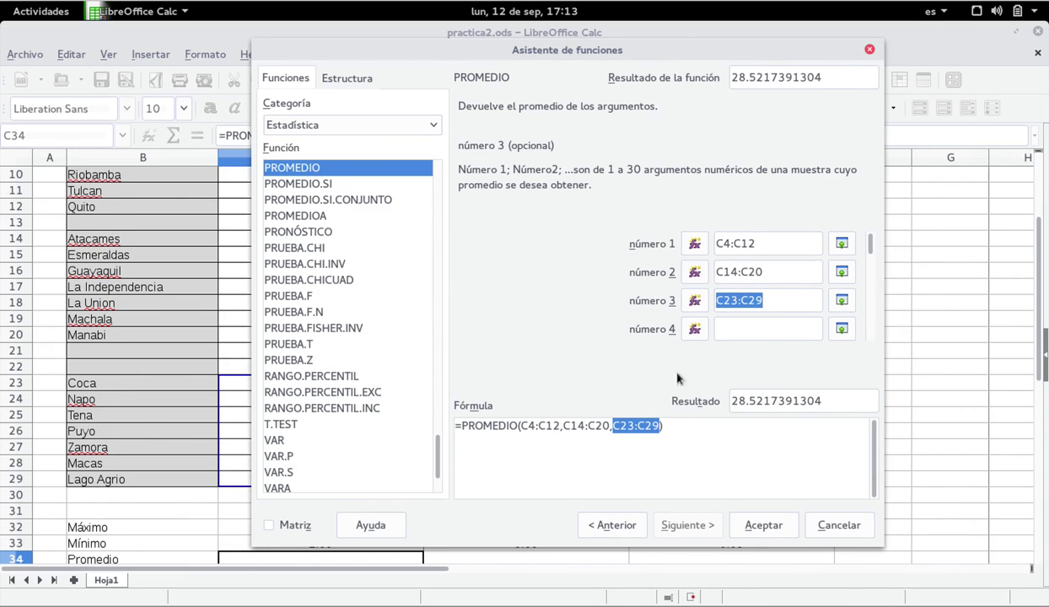
Step: Accept the PROMEDIO formula in C34 and copy it across the row into D34 and E34
left_click(762, 527)
scroll(527, 468, "down", 3)
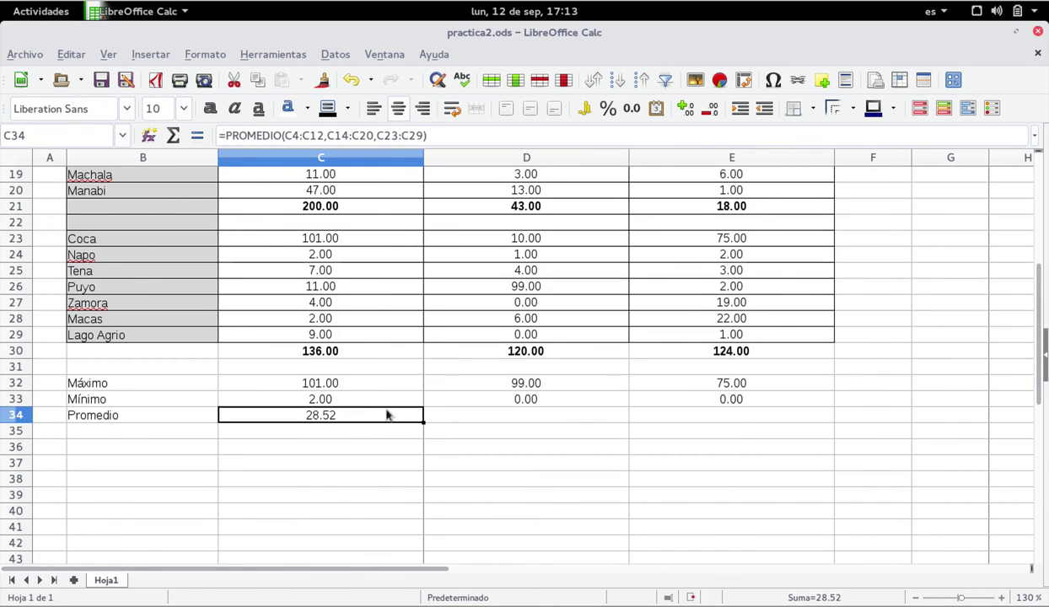
left_click_drag(419, 422, 760, 417)
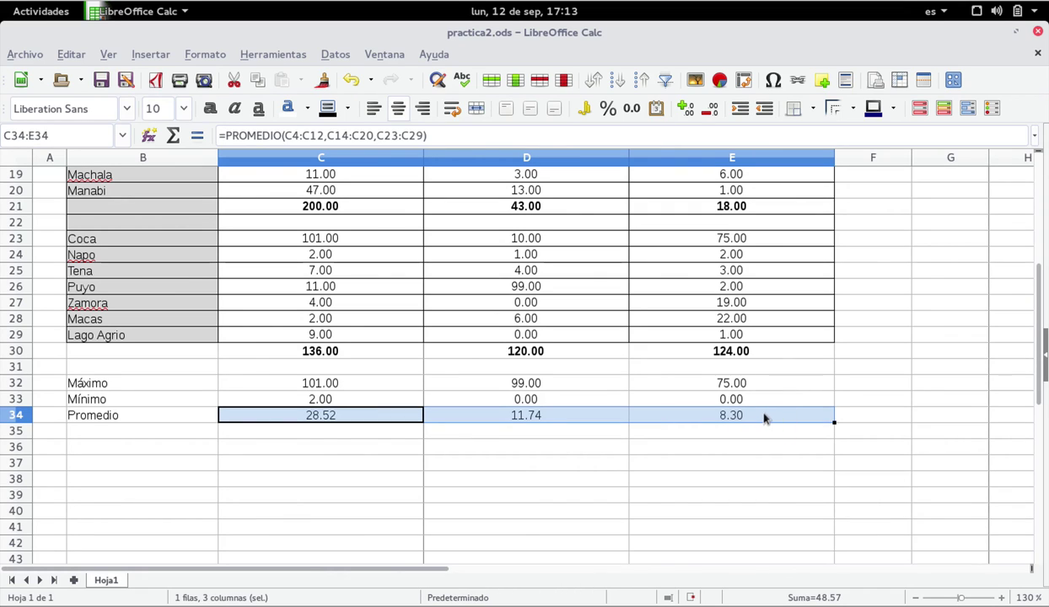